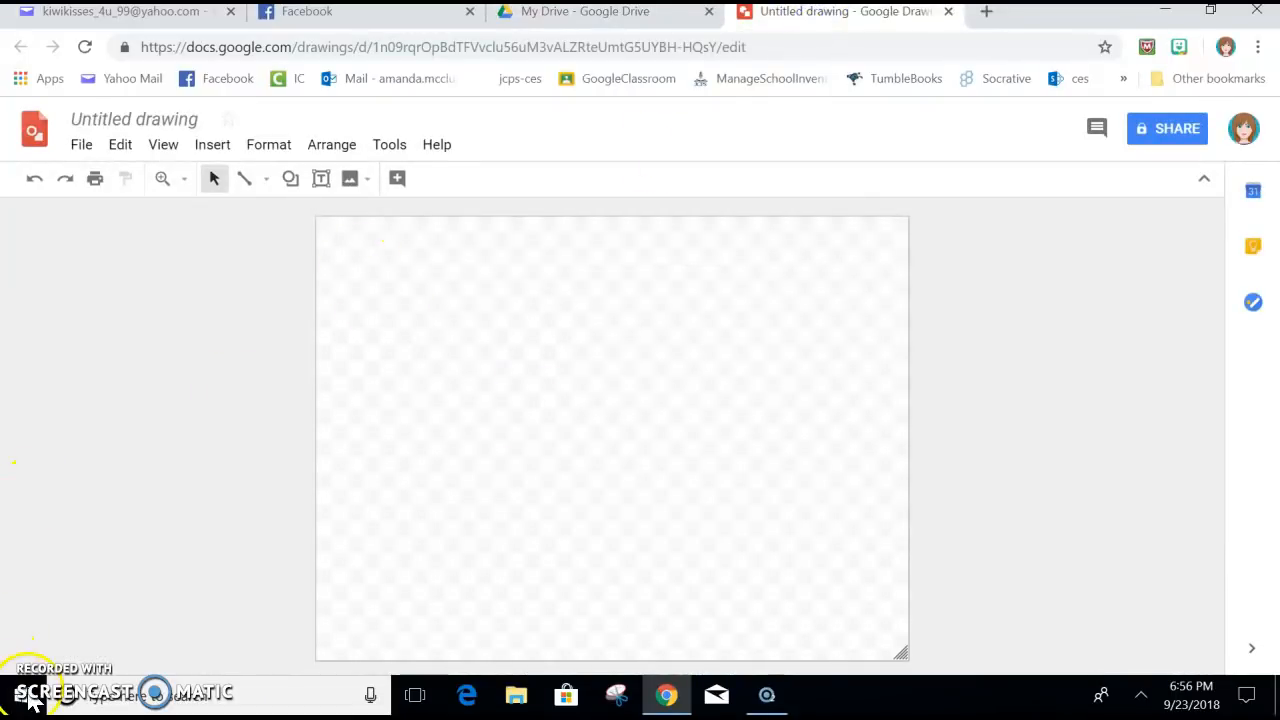
- Draw a large flowchart Delay shape, flat on one side and rounded on the other, in the middle of the canvas
click(191, 421)
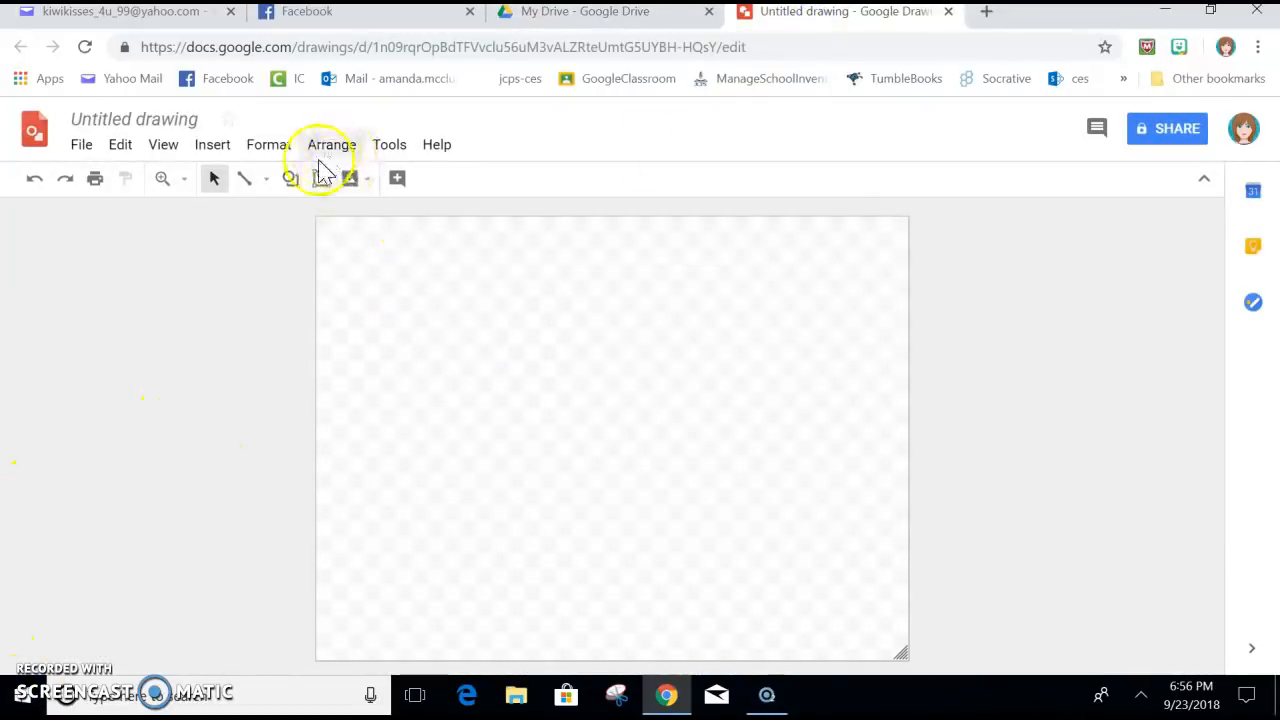
click(290, 178)
mouse_move(405, 226)
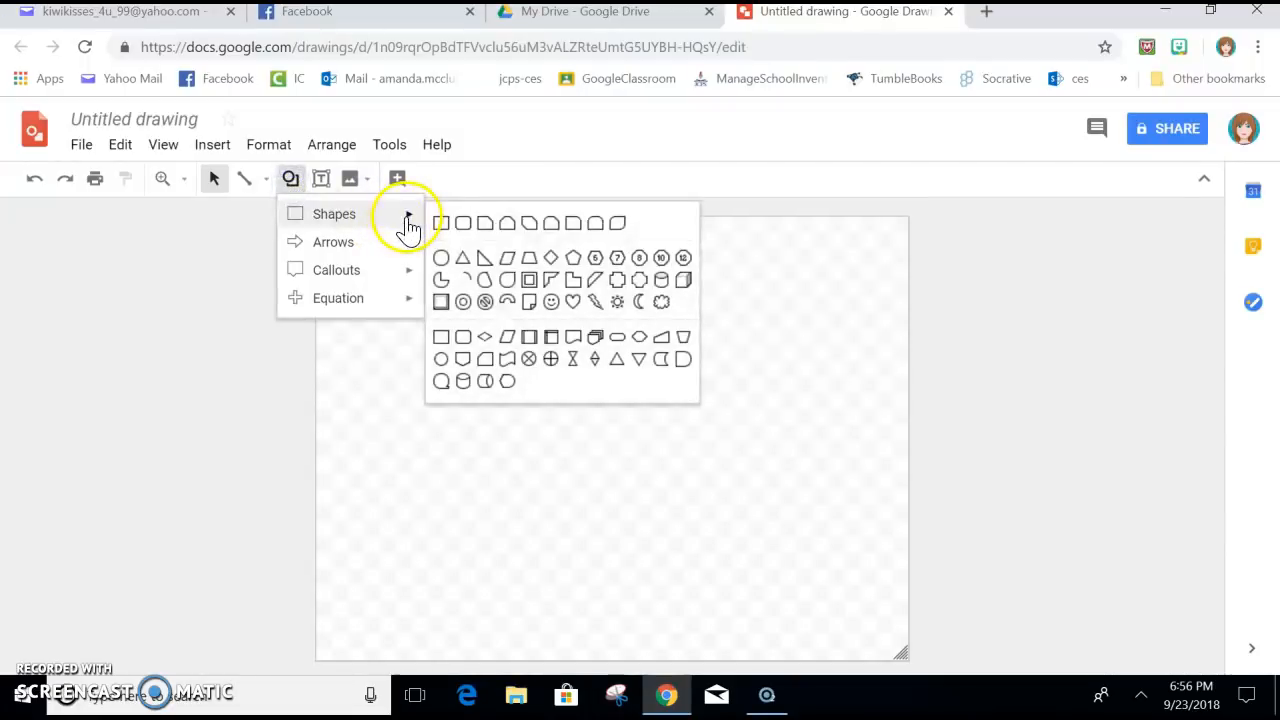
click(683, 360)
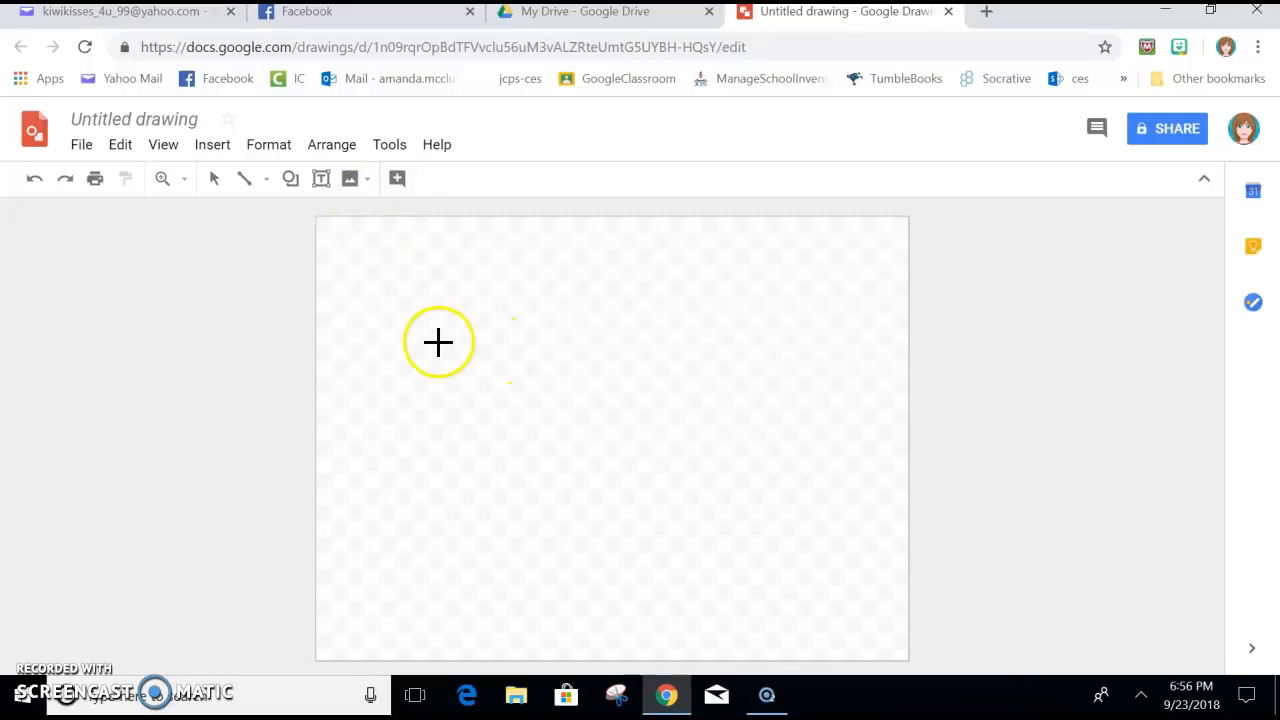
drag(446, 322, 751, 548)
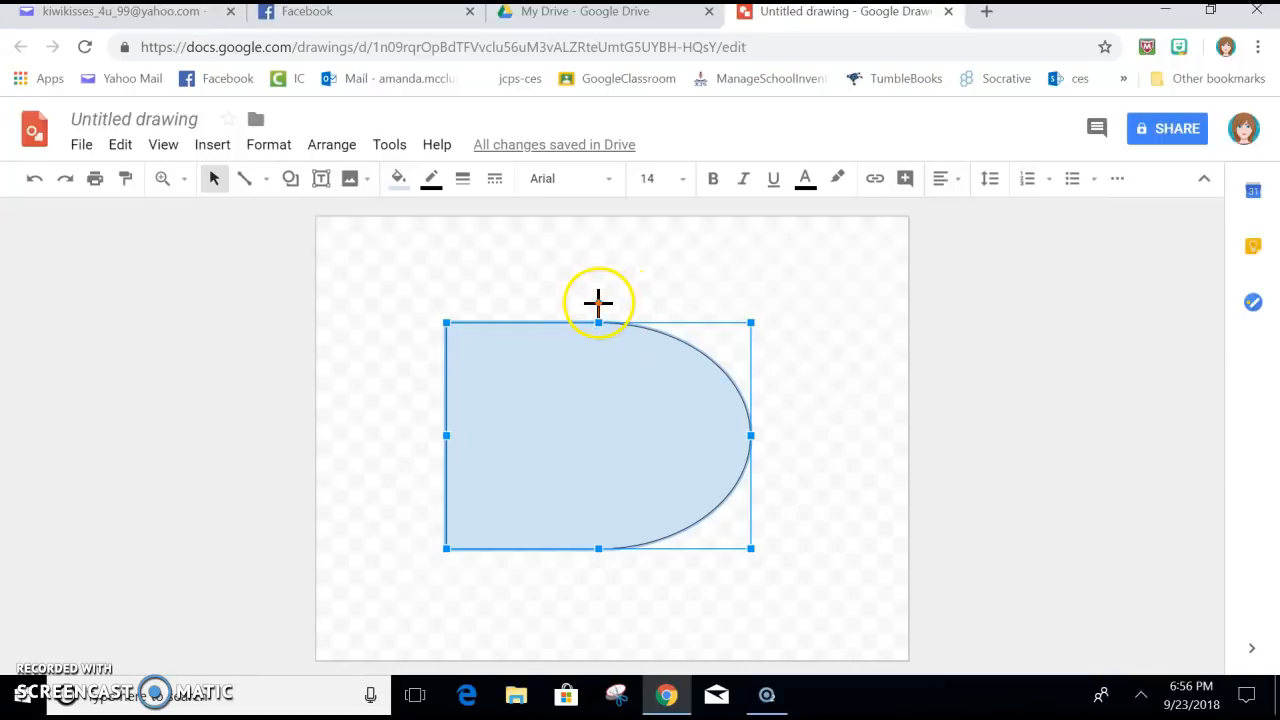
- Rotate the Delay shape a quarter turn so its rounded end faces up, and widen it slightly to form the ghost's body
drag(598, 300, 479, 436)
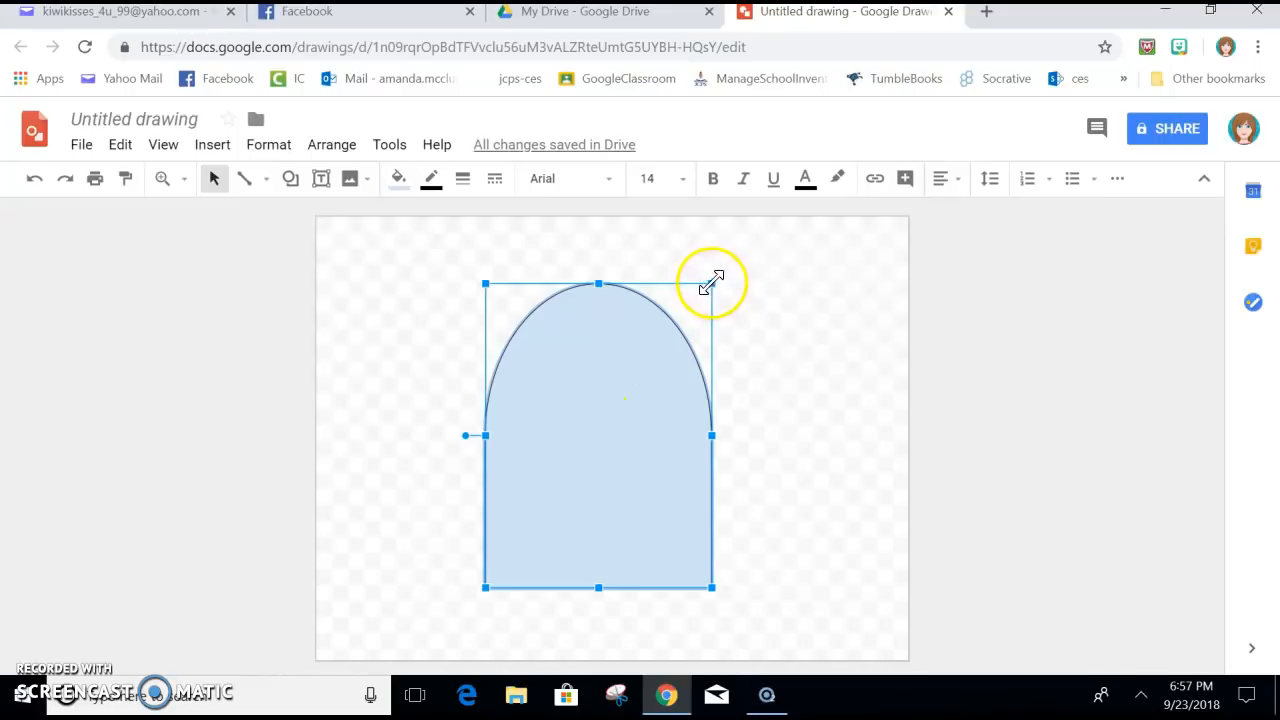
mouse_move(712, 284)
mouse_down()
mouse_move(740, 277)
mouse_move(720, 289)
mouse_move(760, 291)
mouse_move(706, 306)
mouse_move(721, 290)
mouse_up()
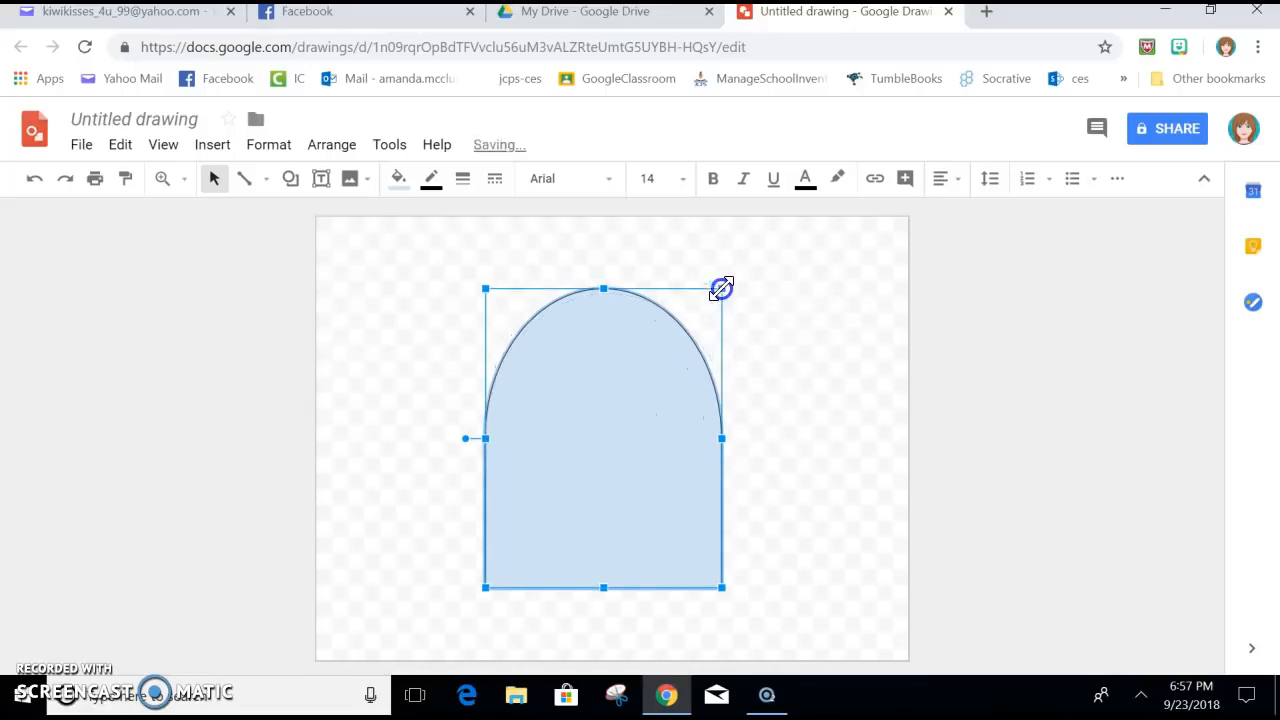
click(814, 401)
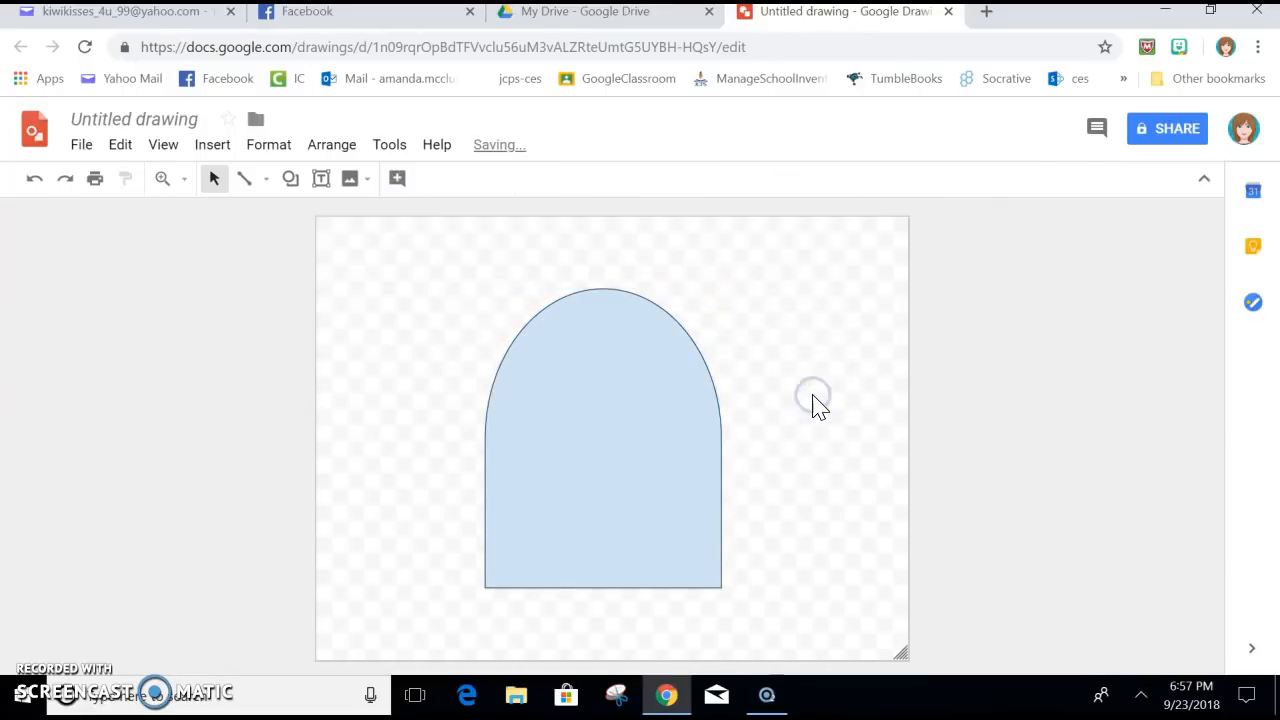
- Draw a small triangle, rotate it to point downward under the body's lower-left corner, and shift the body up slightly
click(291, 180)
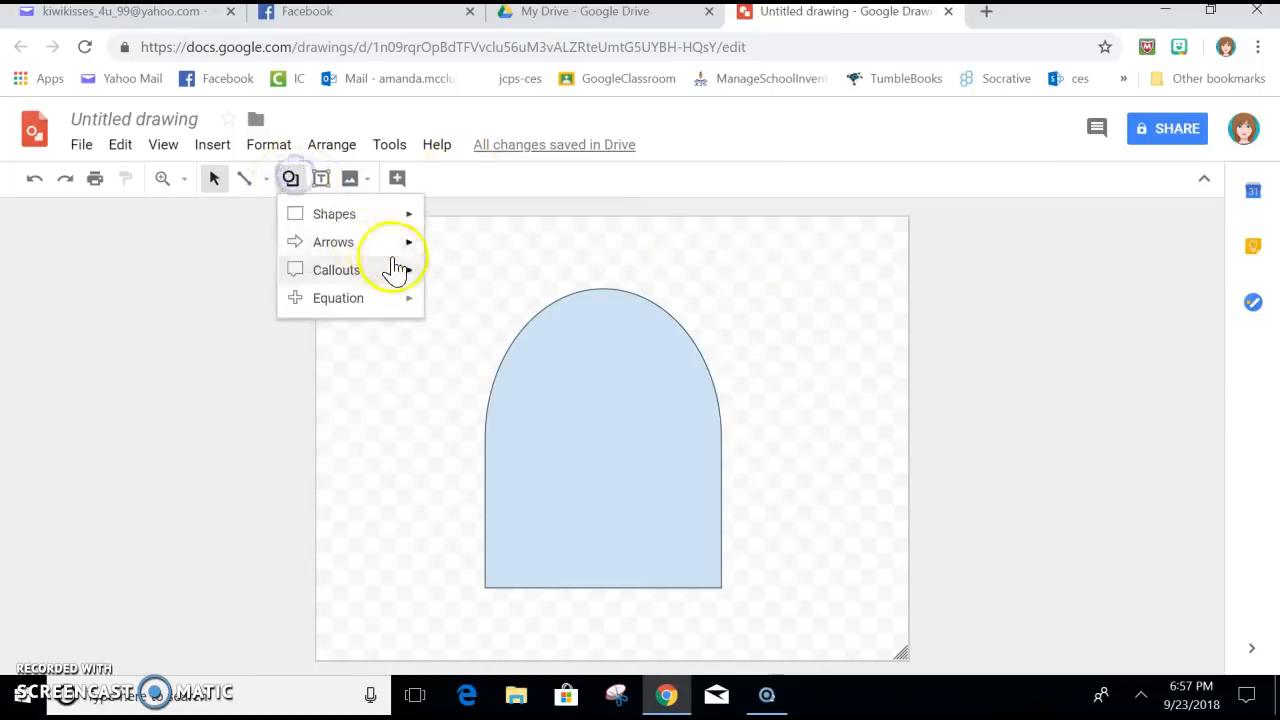
mouse_move(395, 232)
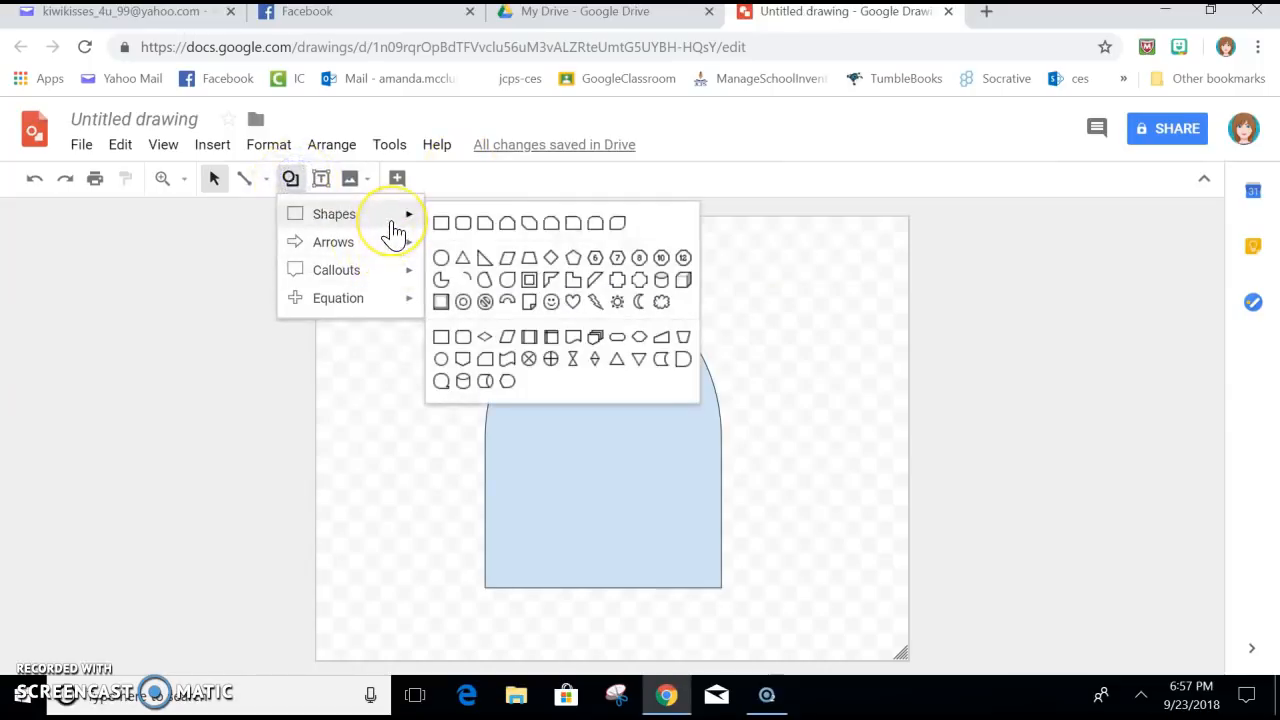
click(466, 257)
drag(487, 594, 563, 654)
drag(577, 486, 570, 477)
drag(526, 614, 492, 591)
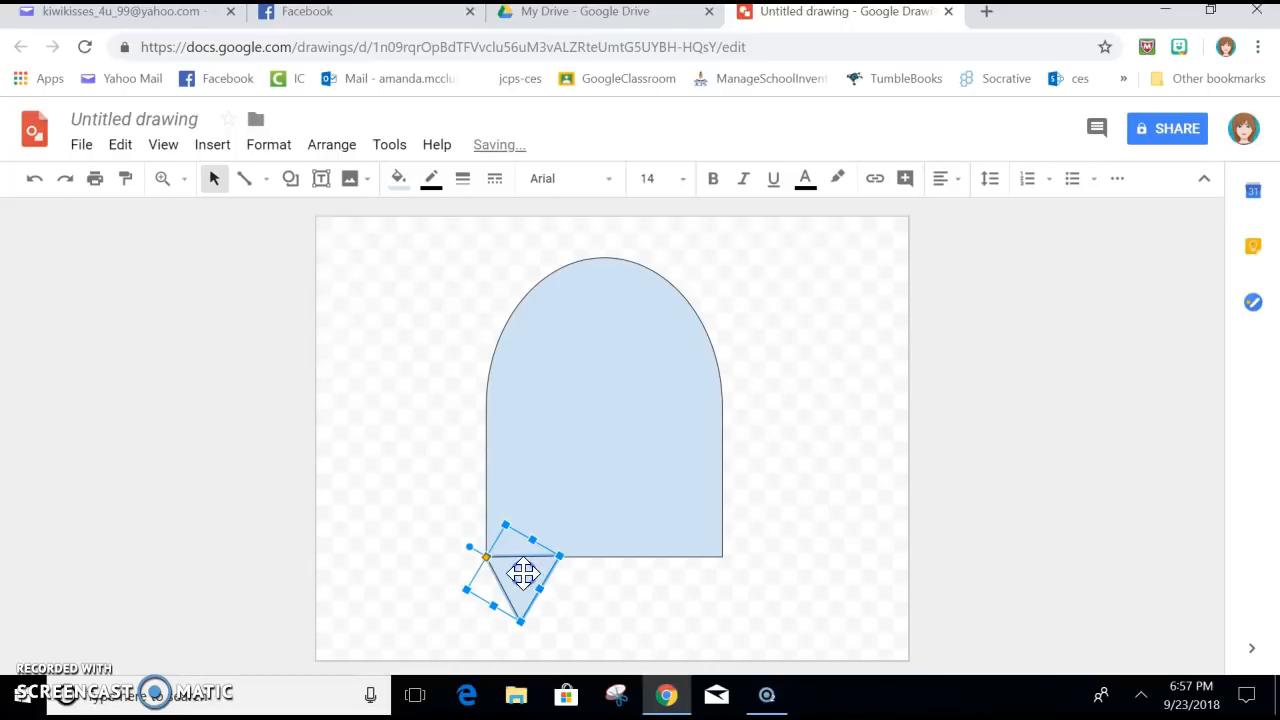
- Enlarge the triangle slightly and fine-tune its rotation and position so its flat side lies along the body's bottom edge
drag(527, 630, 527, 630)
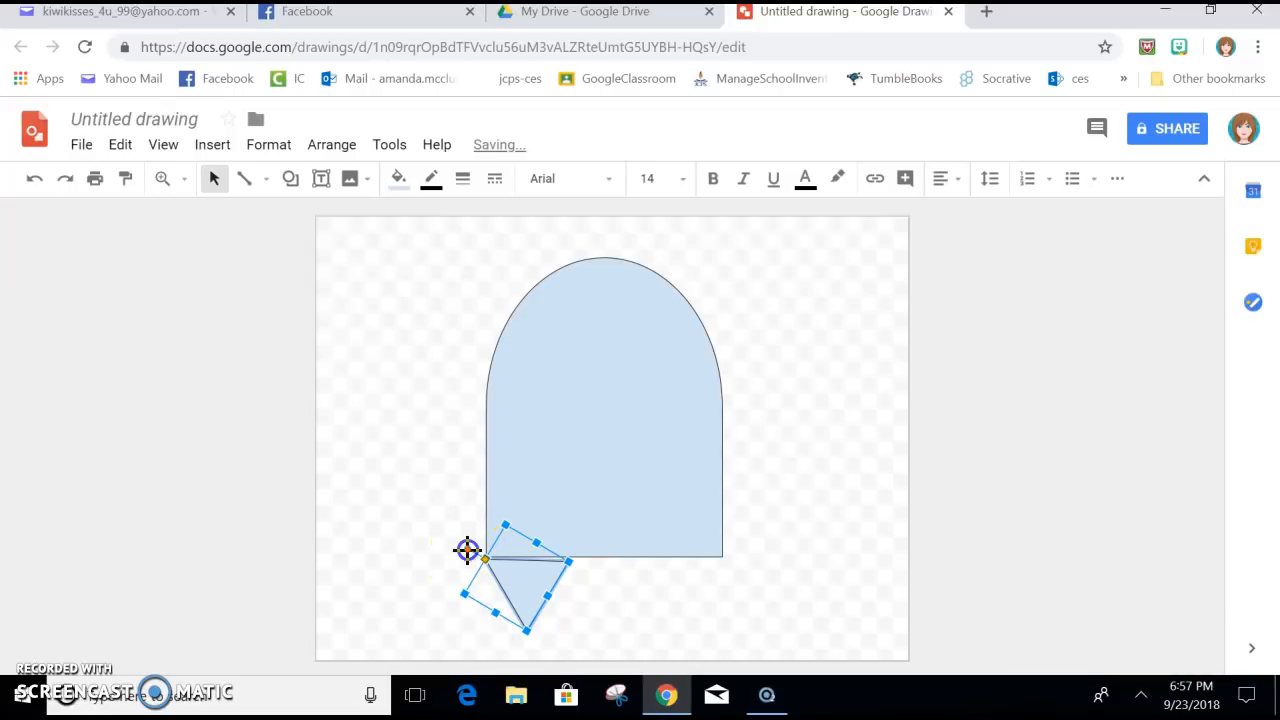
drag(465, 550, 466, 552)
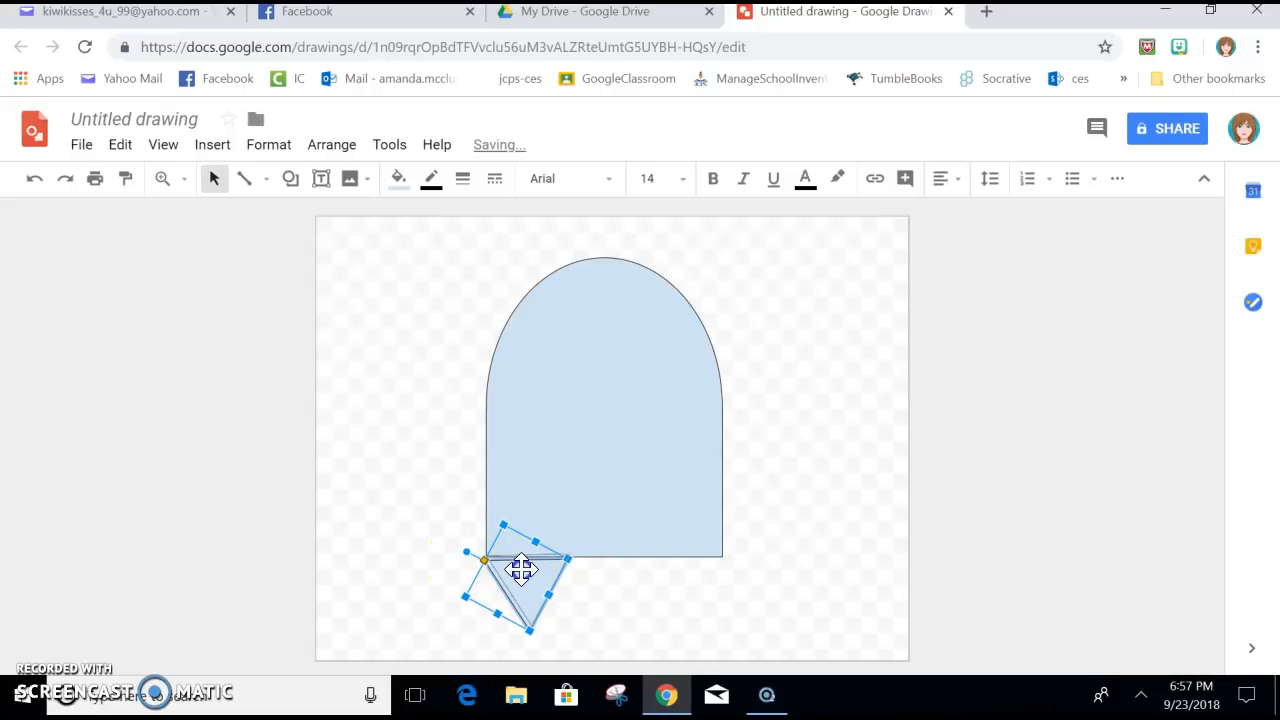
click(631, 622)
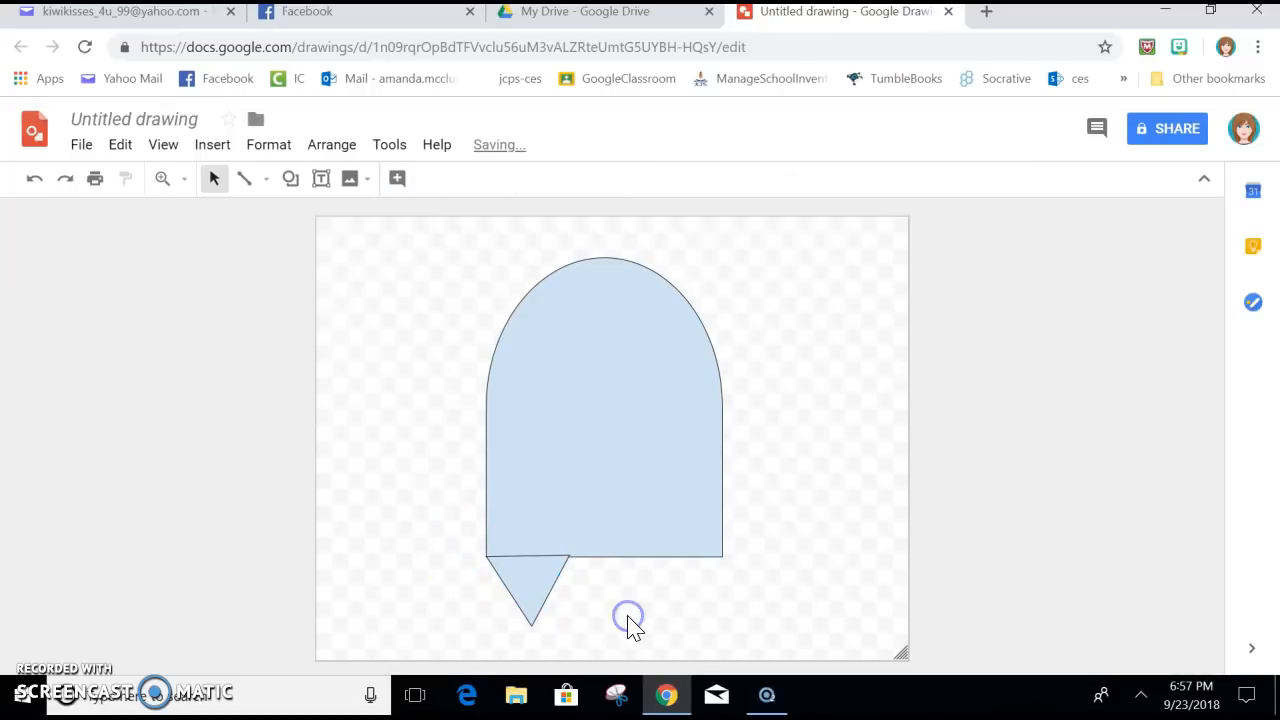
click(538, 571)
drag(528, 537, 473, 550)
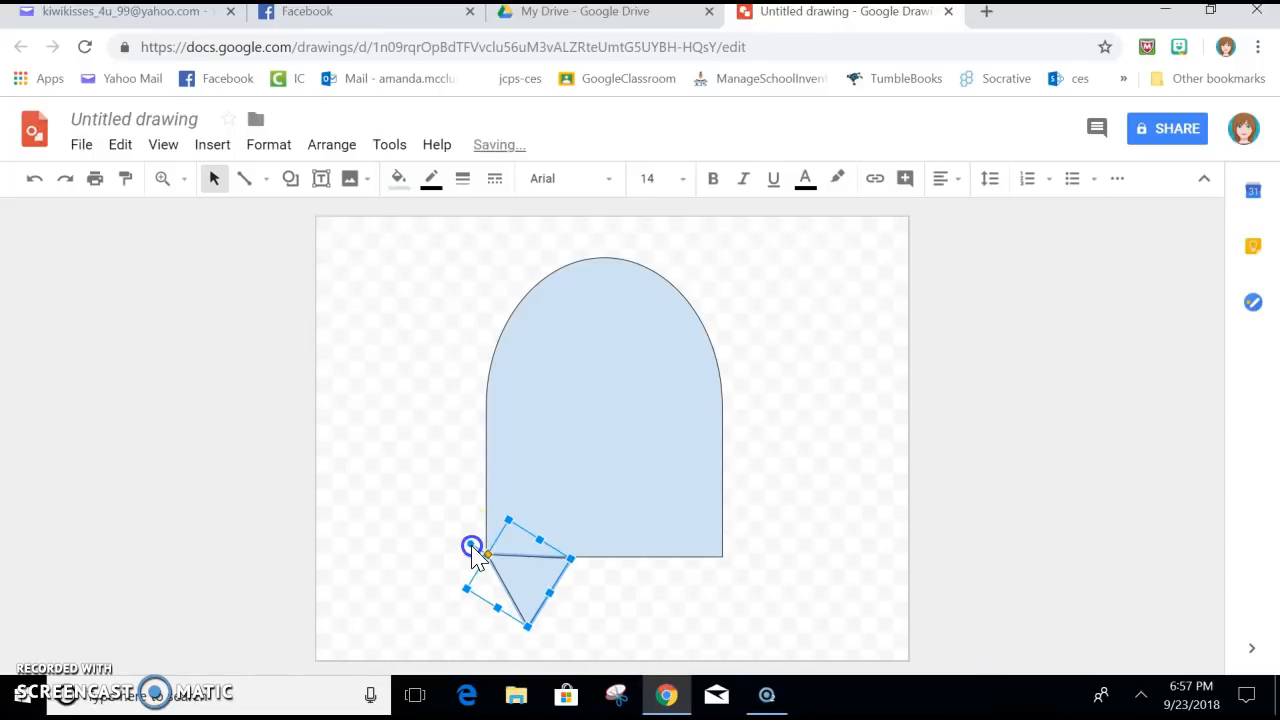
click(648, 623)
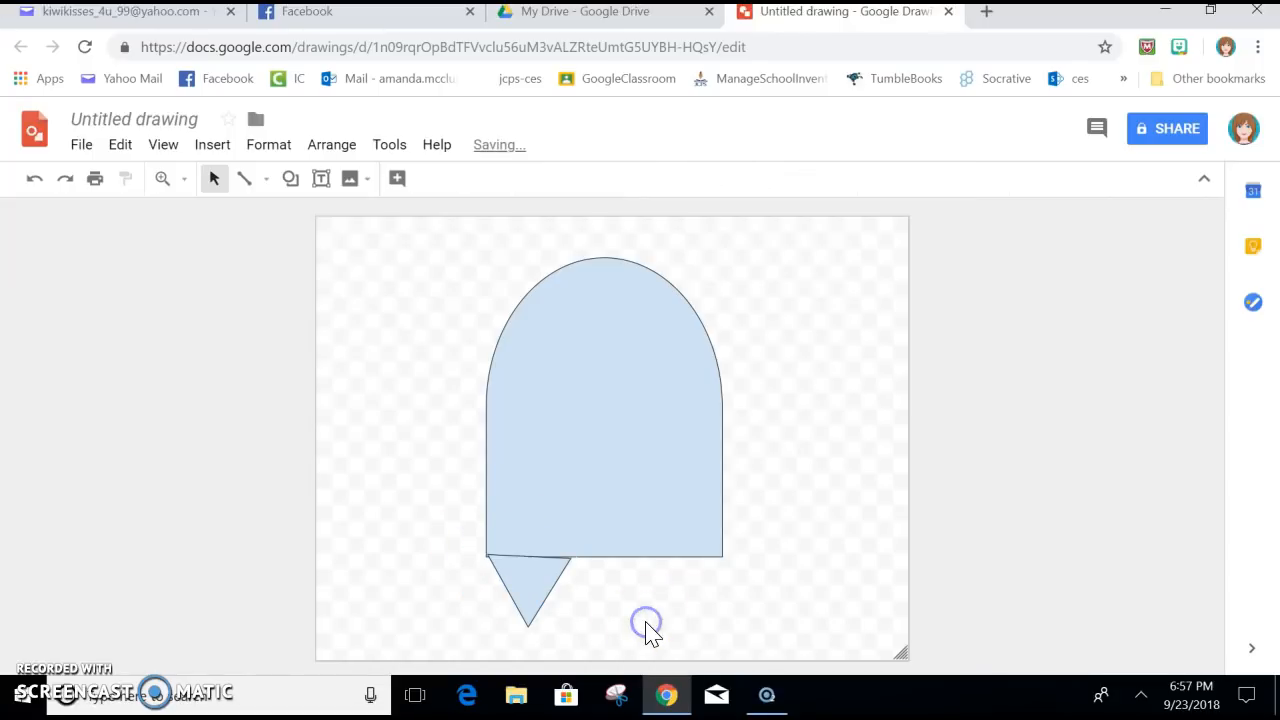
- Copy the triangle and place the duplicate directly beside it under the middle of the body
click(519, 575)
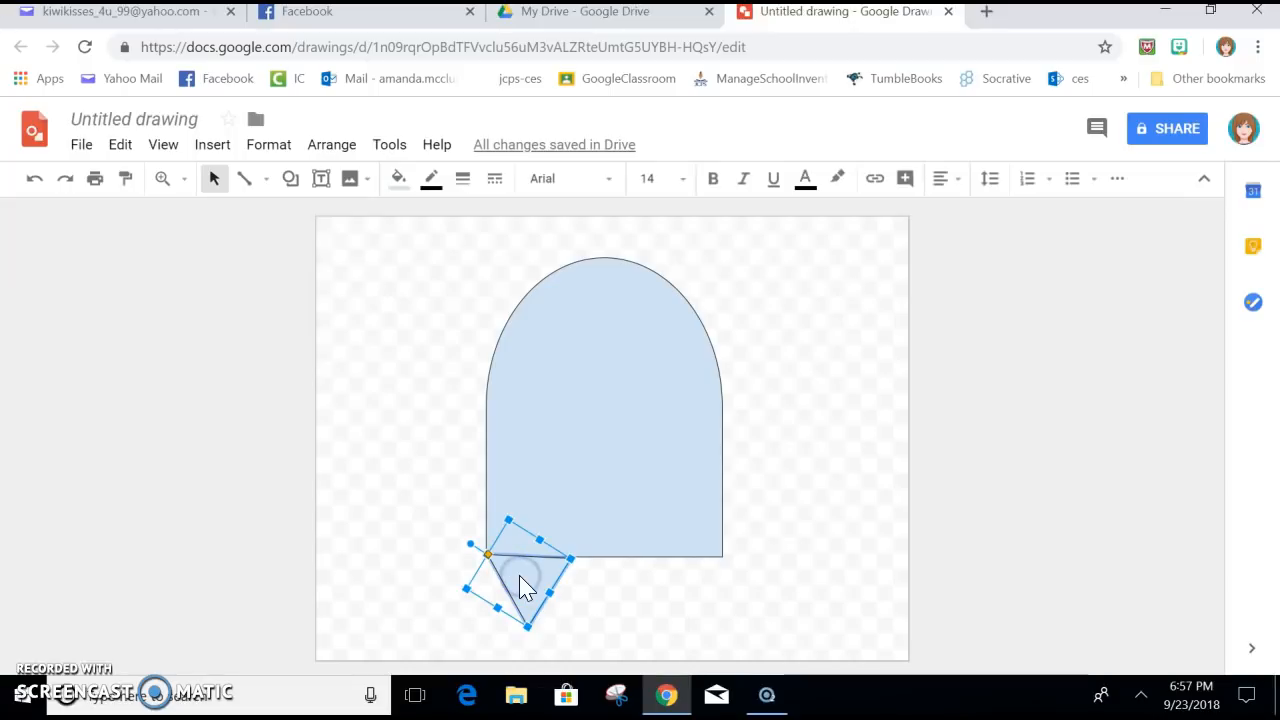
right_click(519, 575)
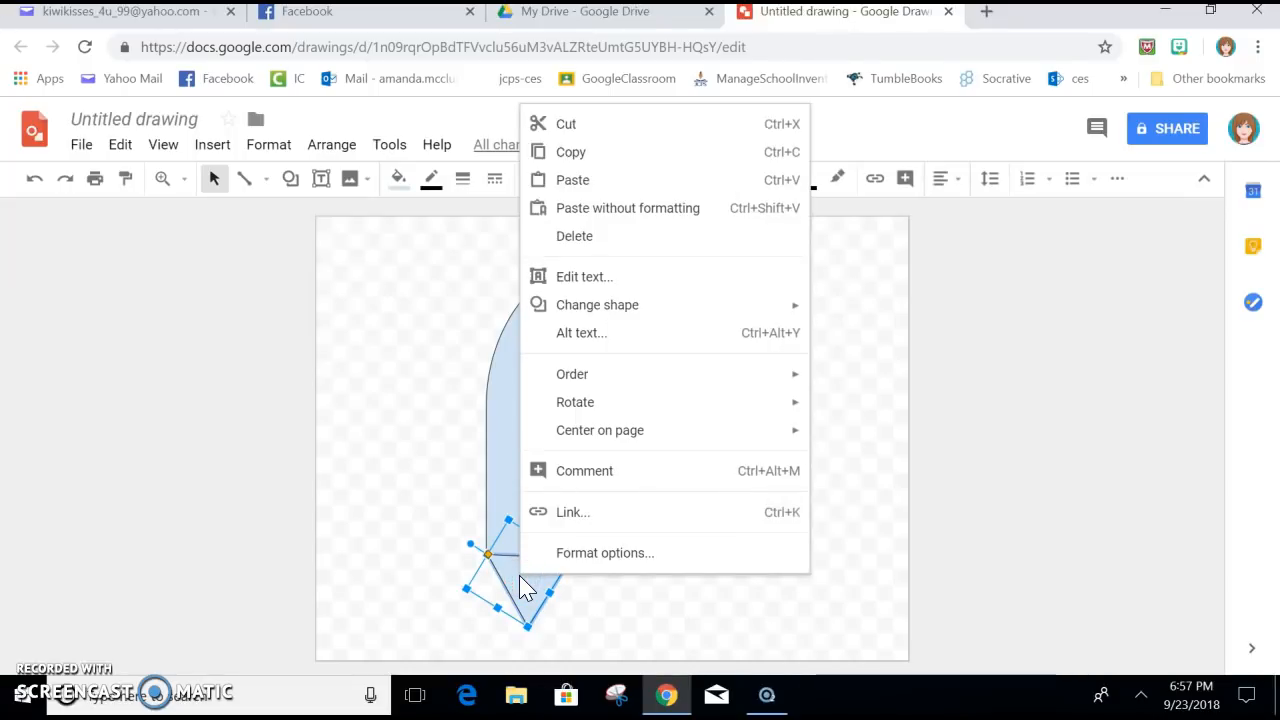
click(600, 157)
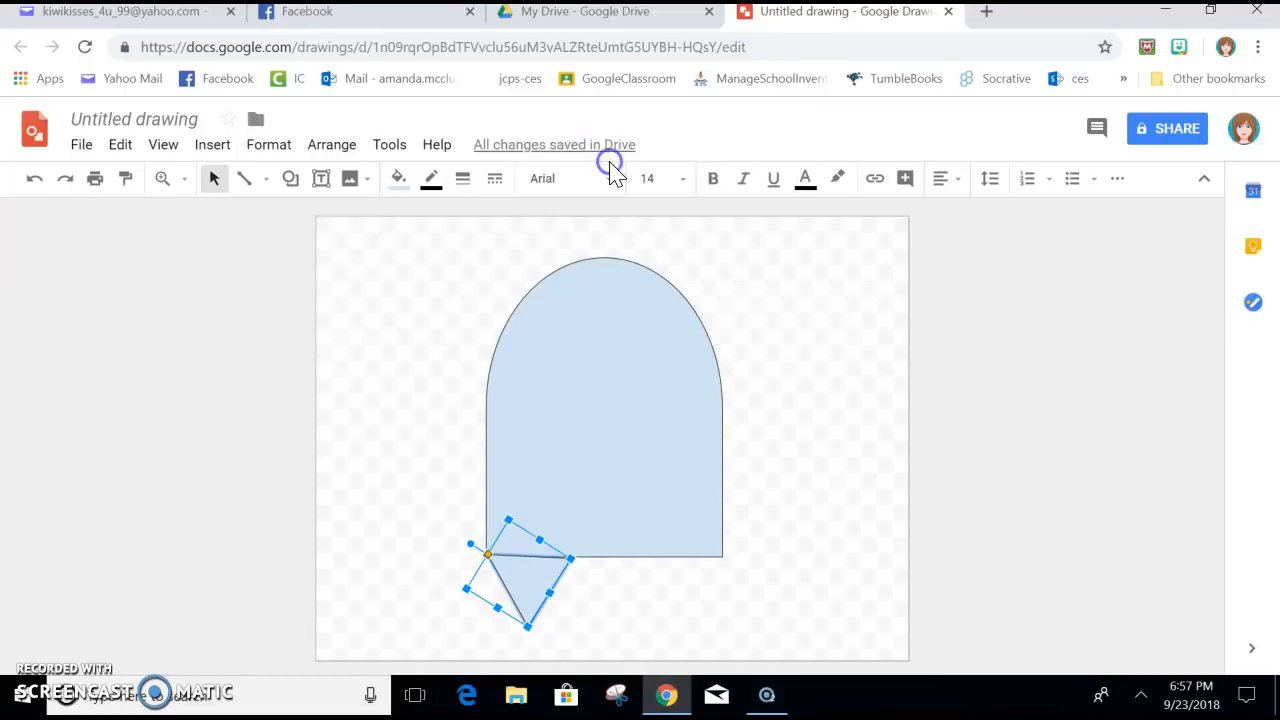
right_click(591, 594)
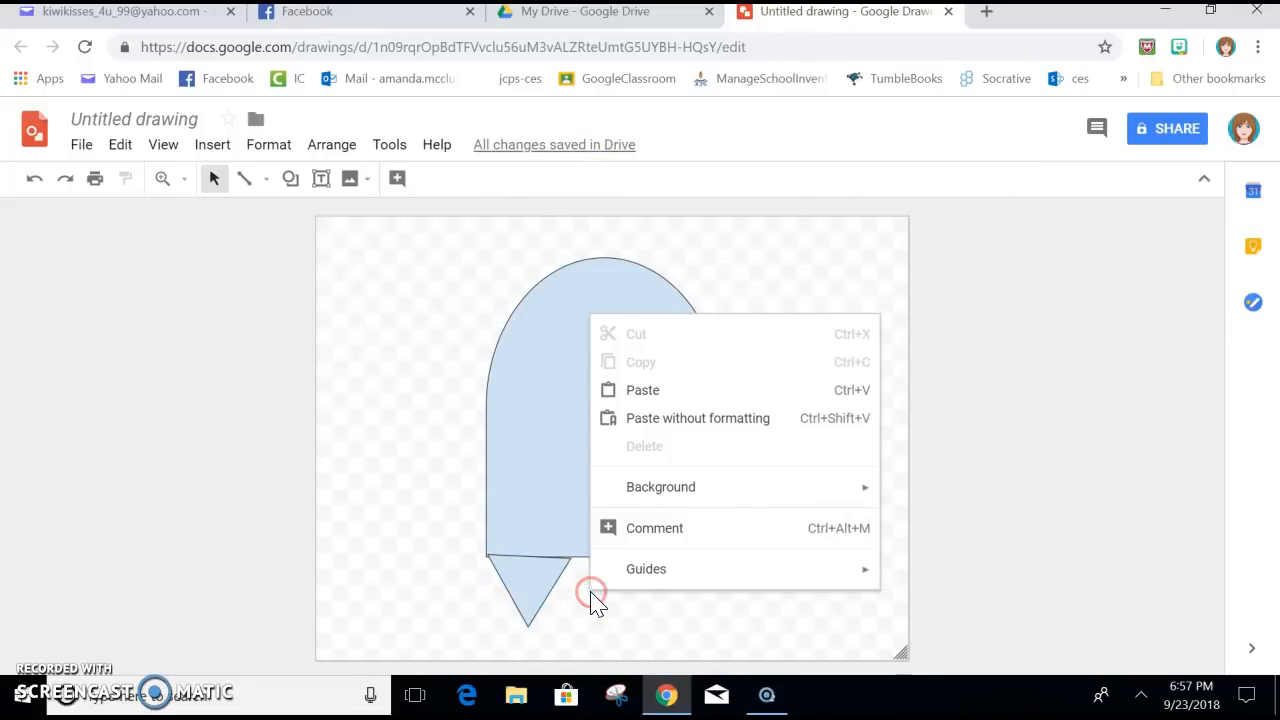
click(635, 392)
drag(529, 609, 606, 600)
- Paste a third triangle and place it under the body's lower-right corner, in line with the other two
right_click(677, 609)
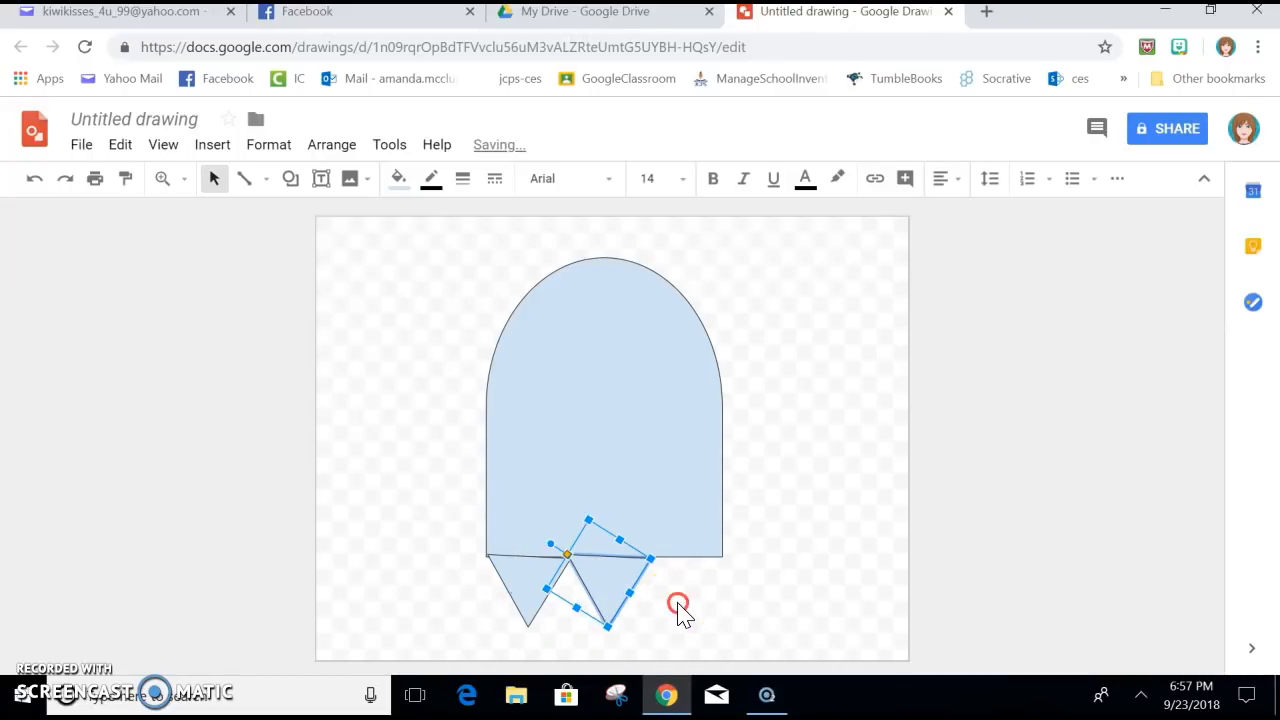
click(725, 402)
drag(546, 598, 683, 580)
click(805, 580)
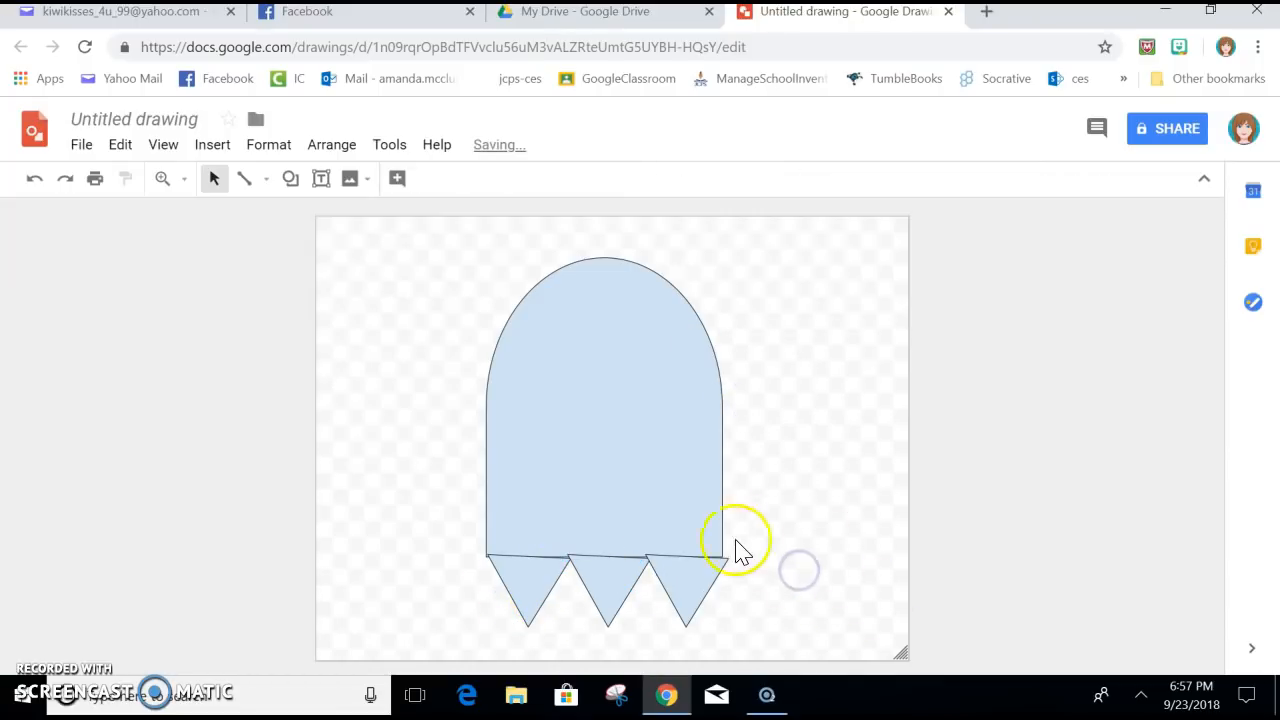
- Widen the body slightly so its right edge lines up with the outer corner of the third triangle
click(689, 520)
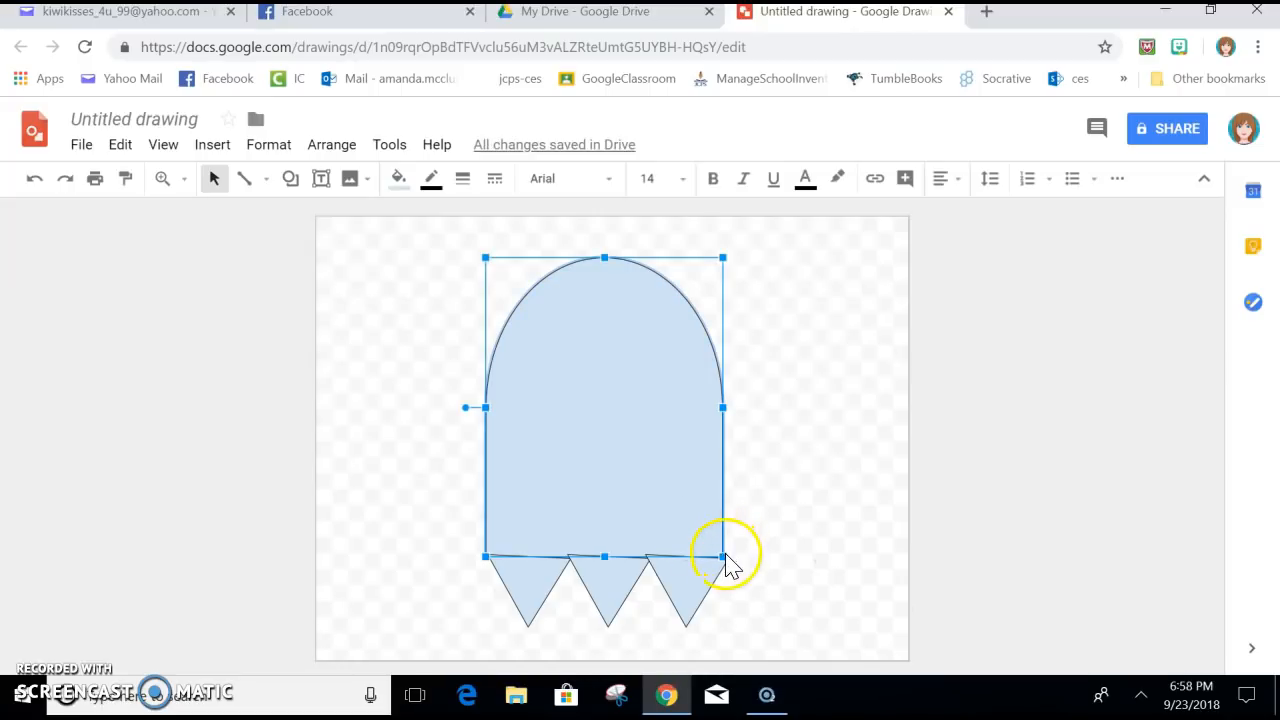
drag(723, 407, 728, 408)
click(803, 474)
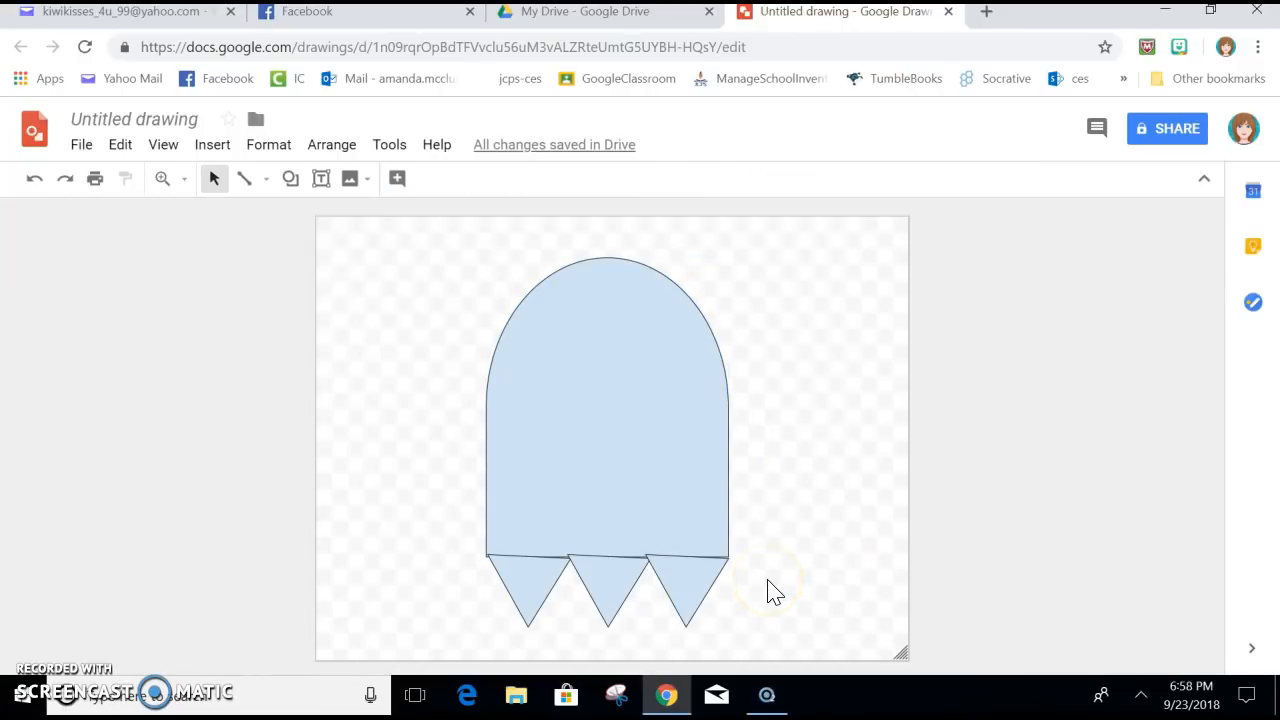
- Draw a small circle in the upper left of the body as the first eye
click(290, 178)
mouse_move(336, 216)
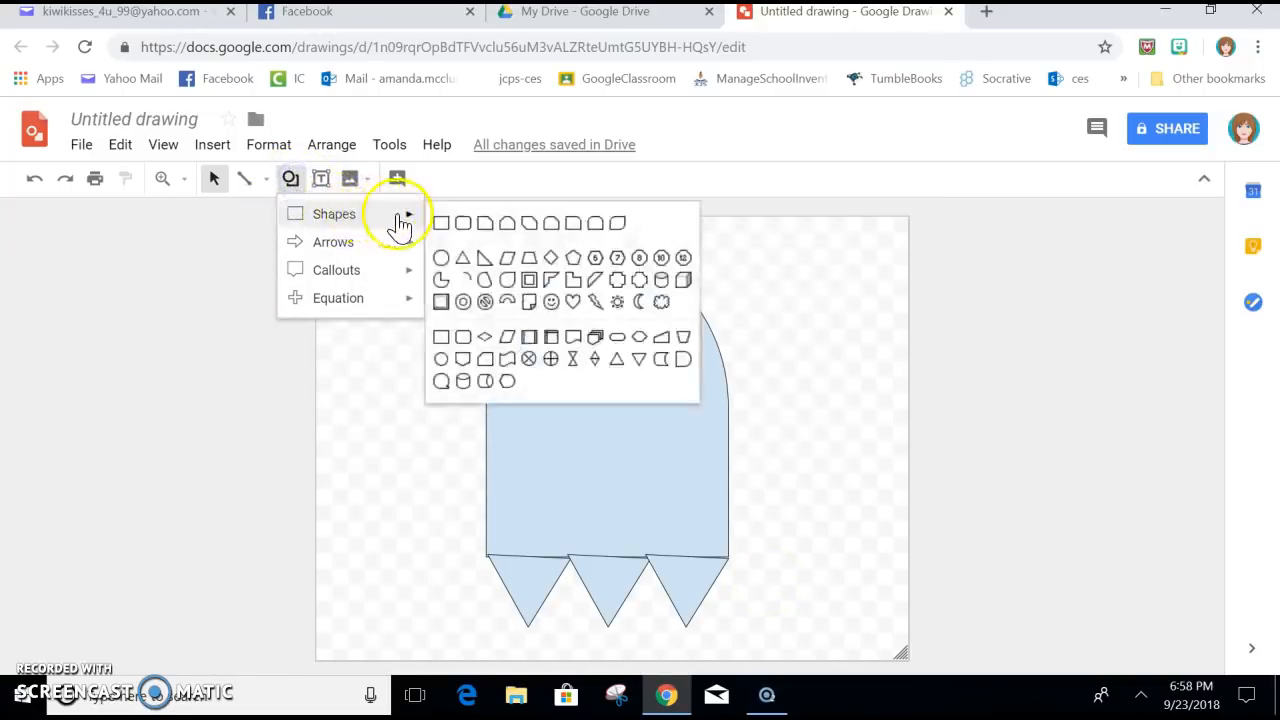
click(443, 257)
drag(527, 310, 594, 372)
- Duplicate the eye circle and place the copy level with it on the right side of the face
click(563, 344)
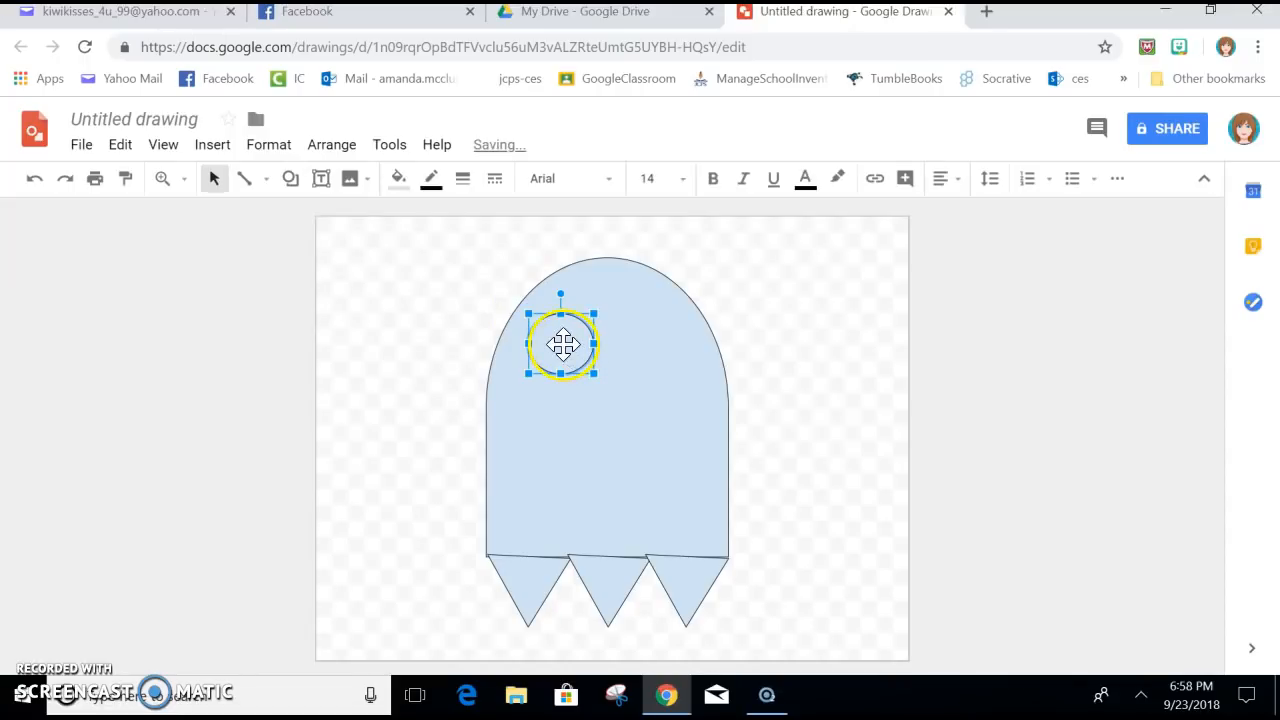
right_click(565, 352)
click(623, 251)
click(654, 362)
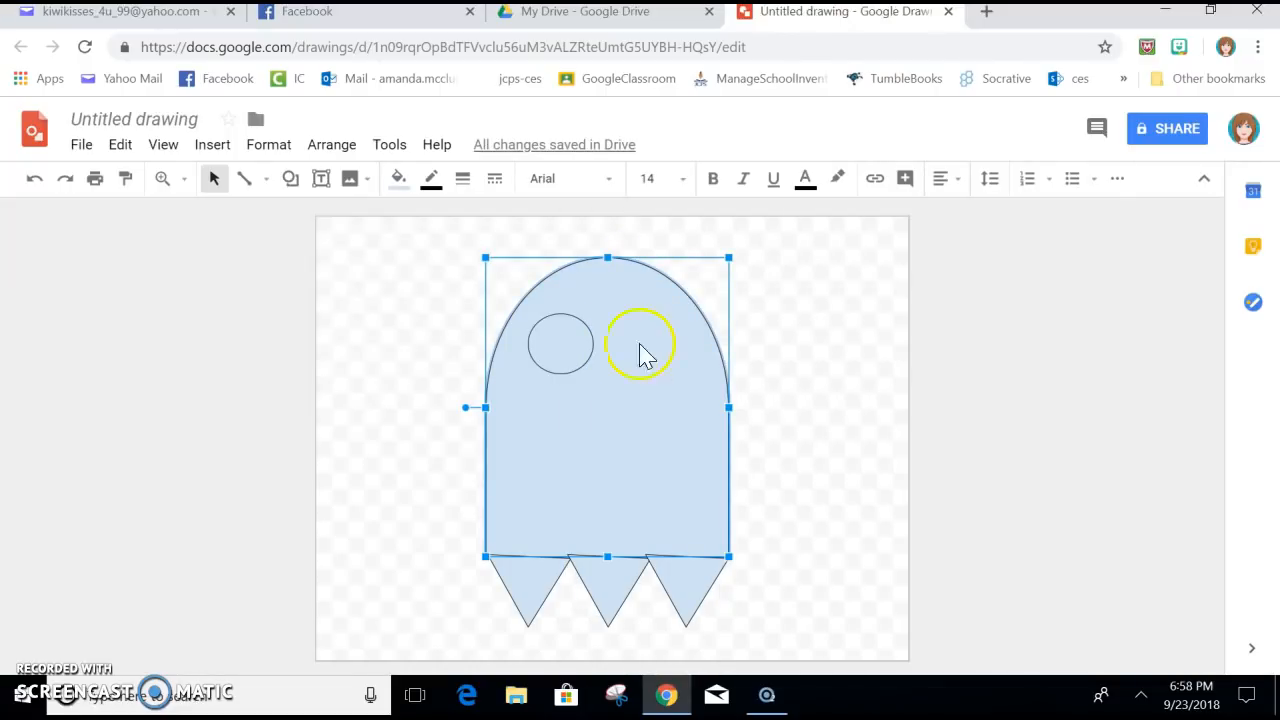
right_click(613, 318)
click(663, 277)
drag(571, 343, 642, 340)
click(814, 412)
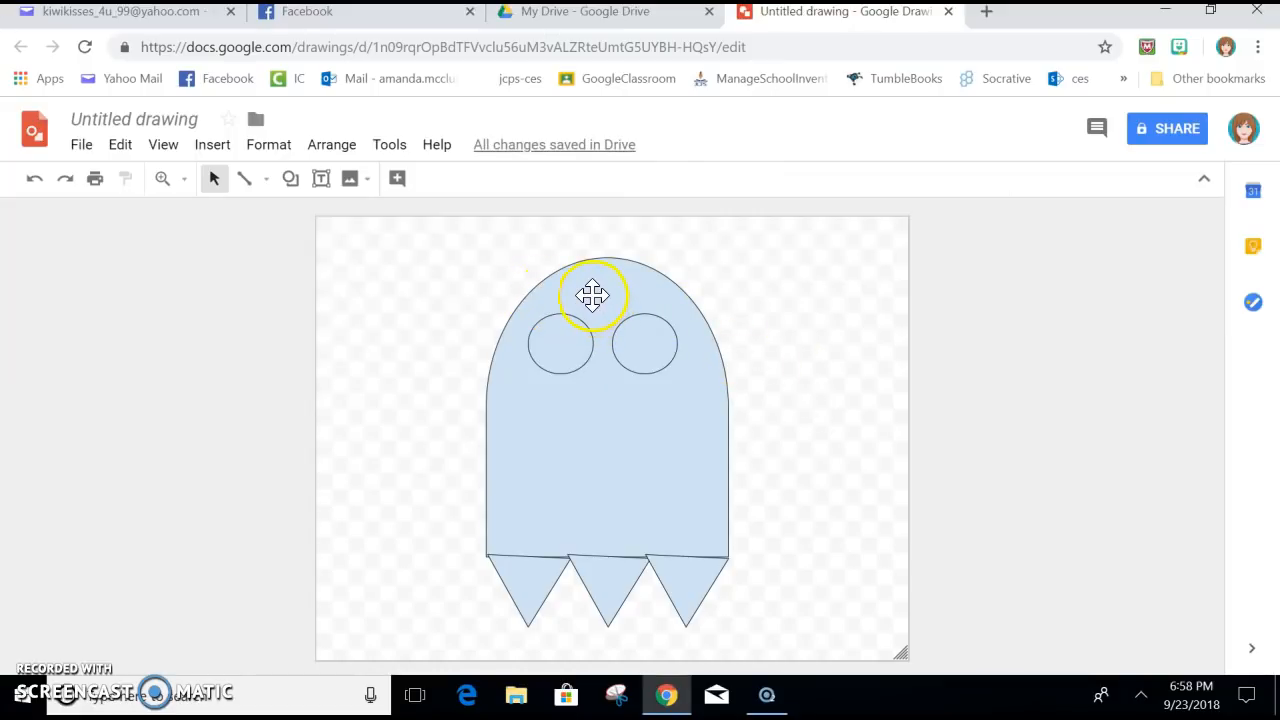
- Fill both eye circles with solid black
click(555, 341)
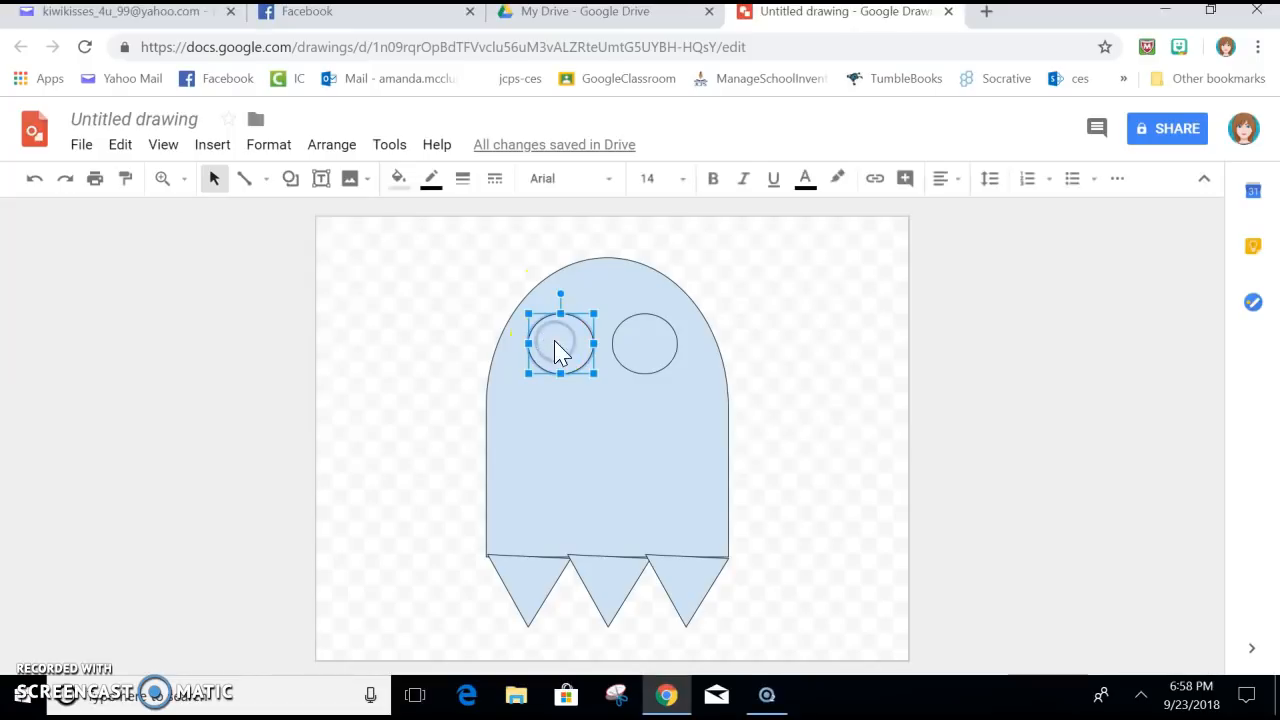
click(399, 181)
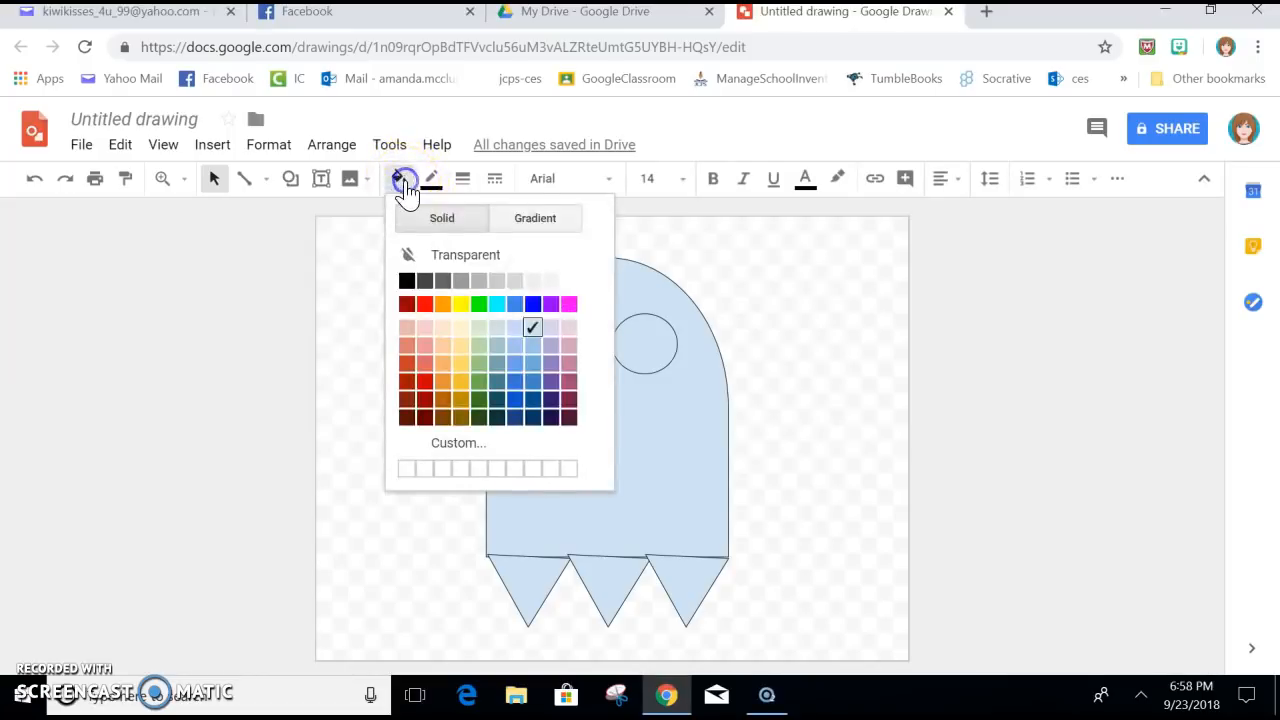
click(407, 281)
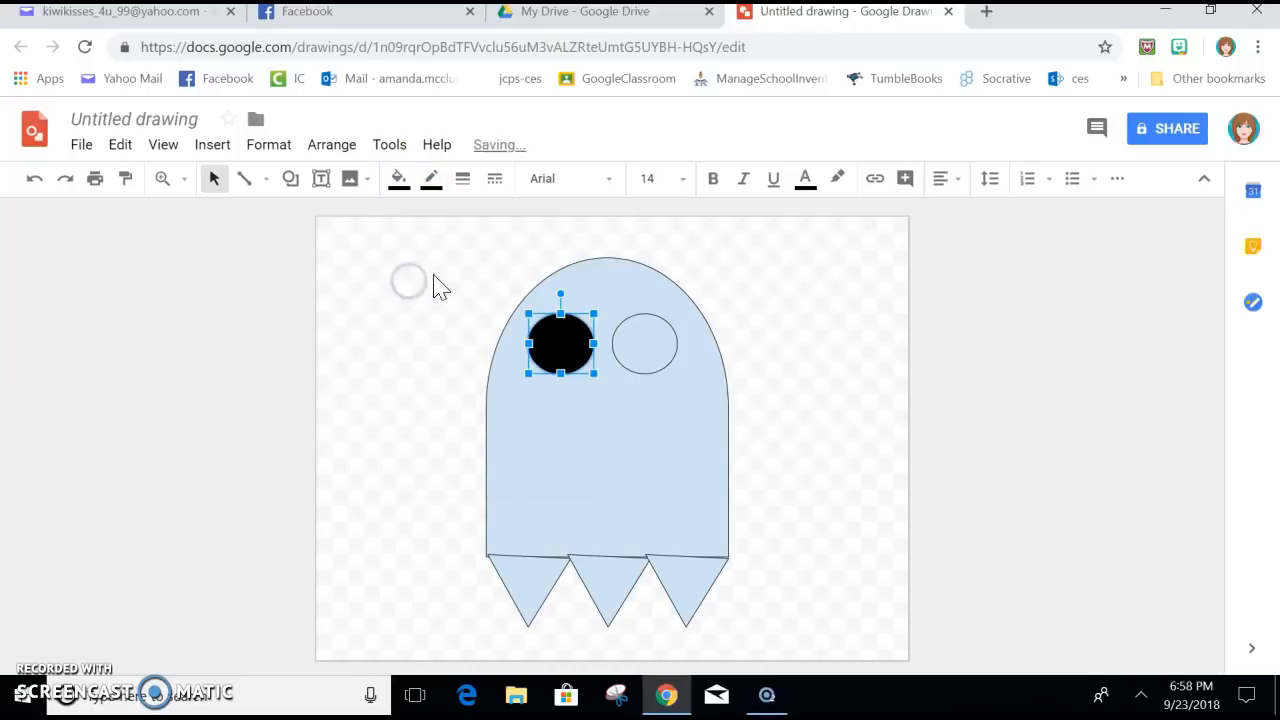
click(641, 342)
click(397, 179)
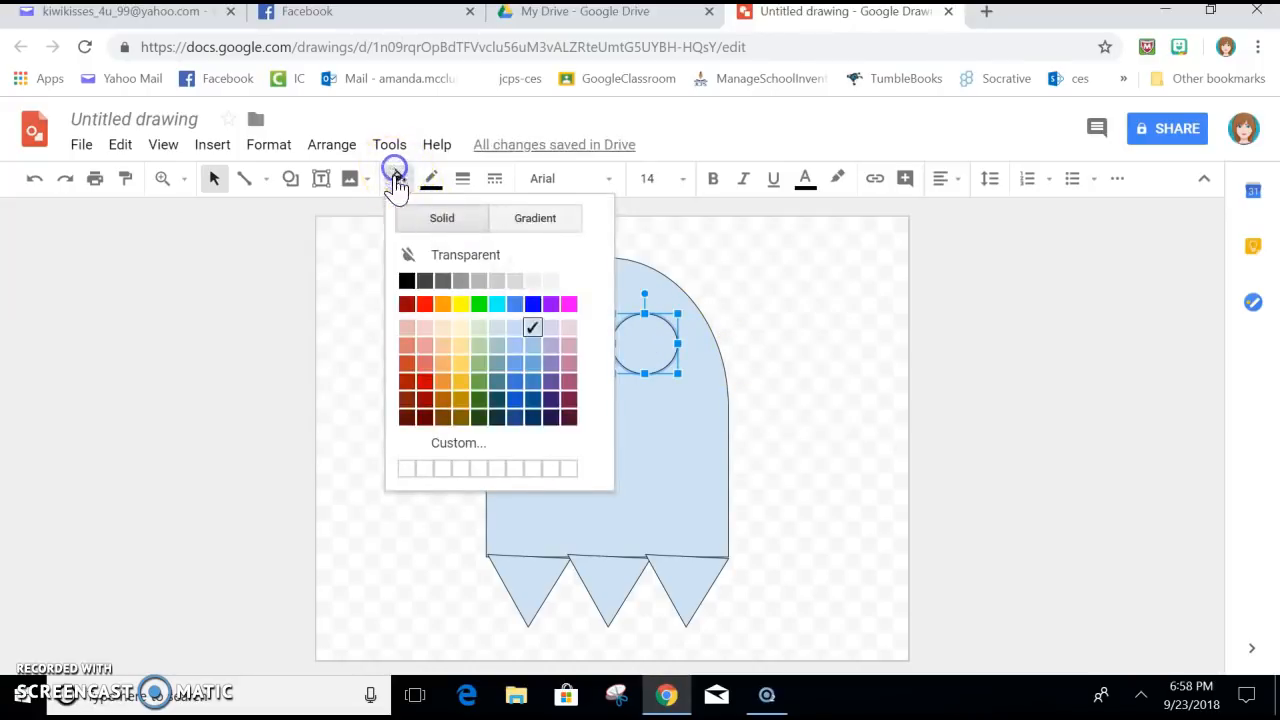
click(408, 282)
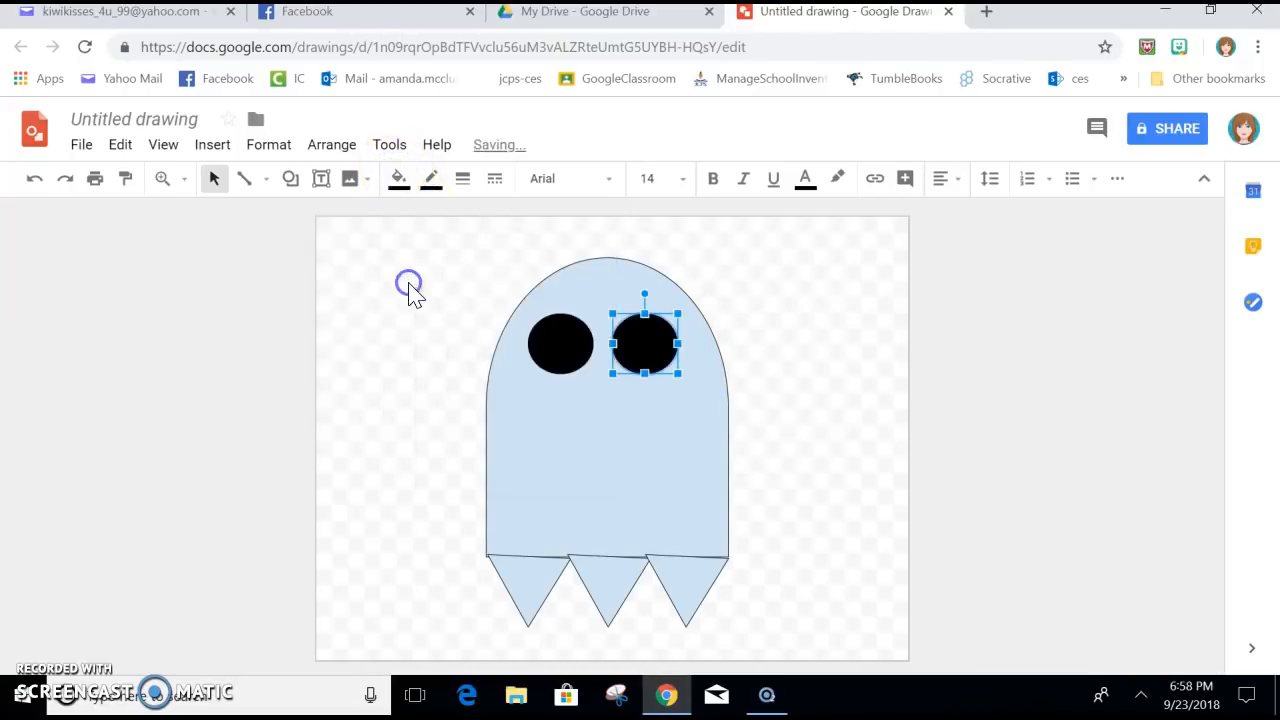
click(805, 462)
- Fill the ghost's body with a very light gray
click(592, 460)
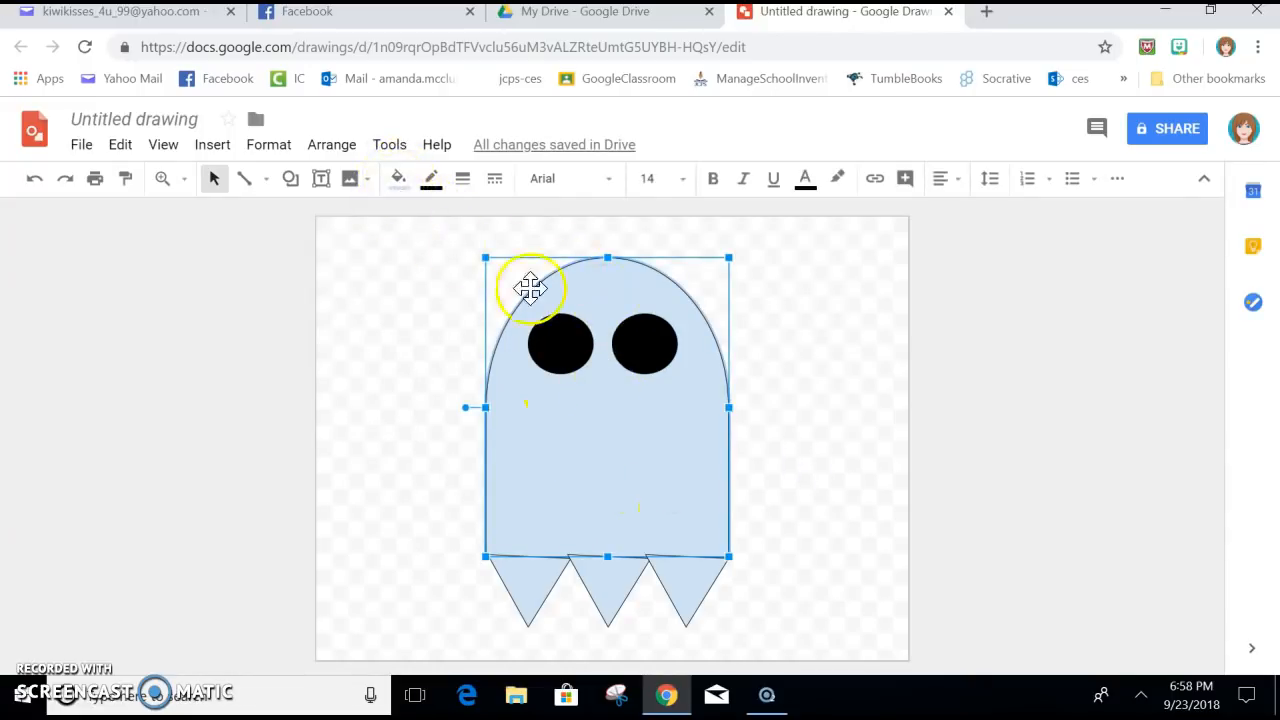
click(405, 184)
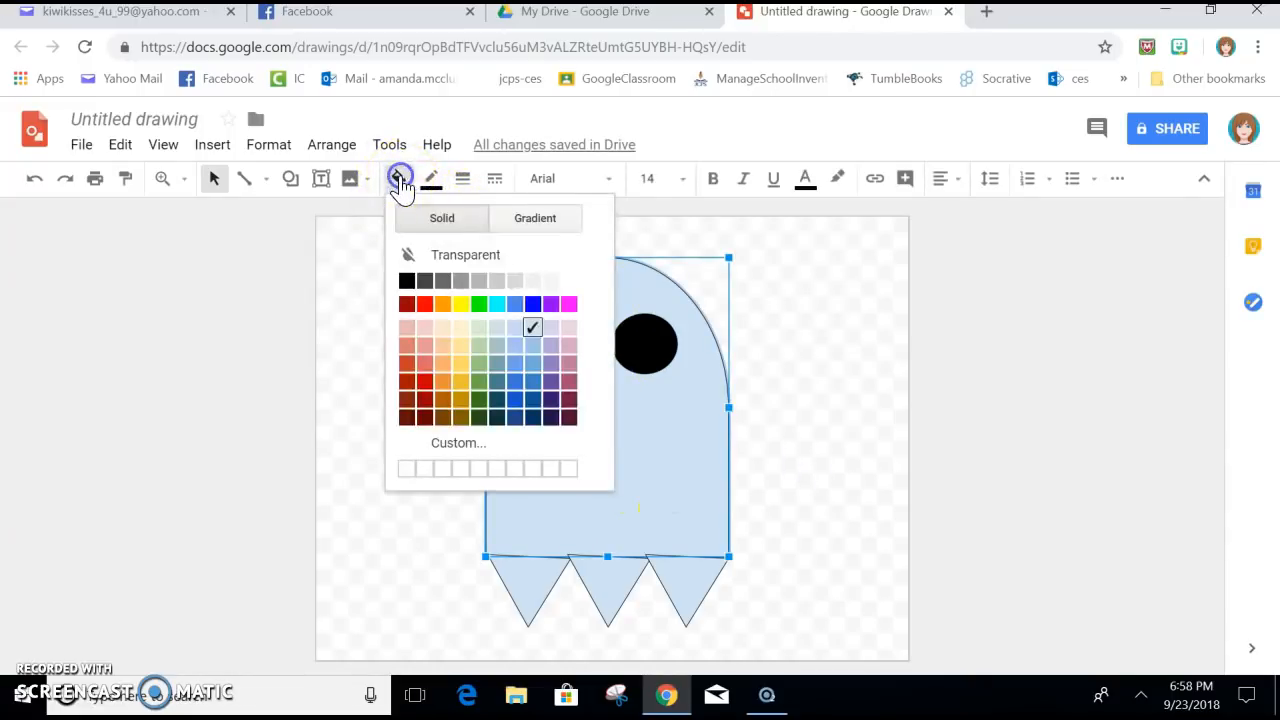
click(537, 287)
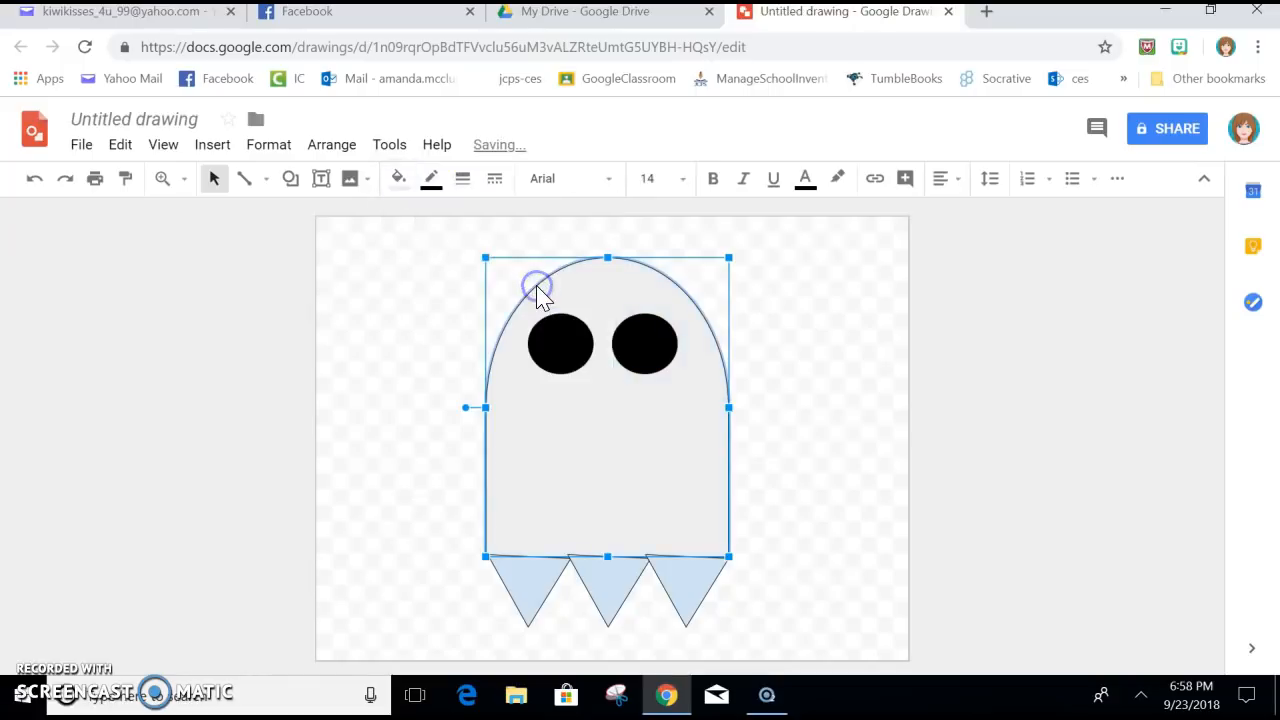
- Fill the three triangles along the ghost's bottom edge with the same very light gray as the body
click(528, 582)
click(404, 192)
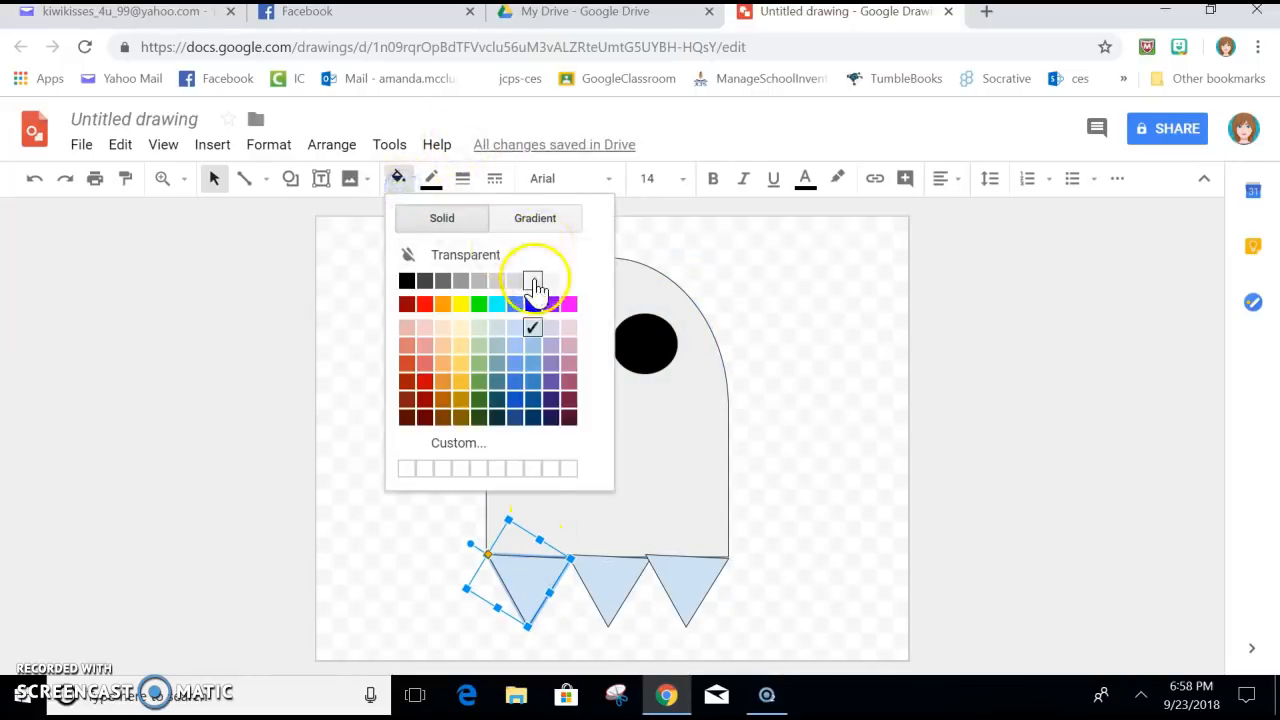
click(534, 280)
click(603, 585)
click(398, 180)
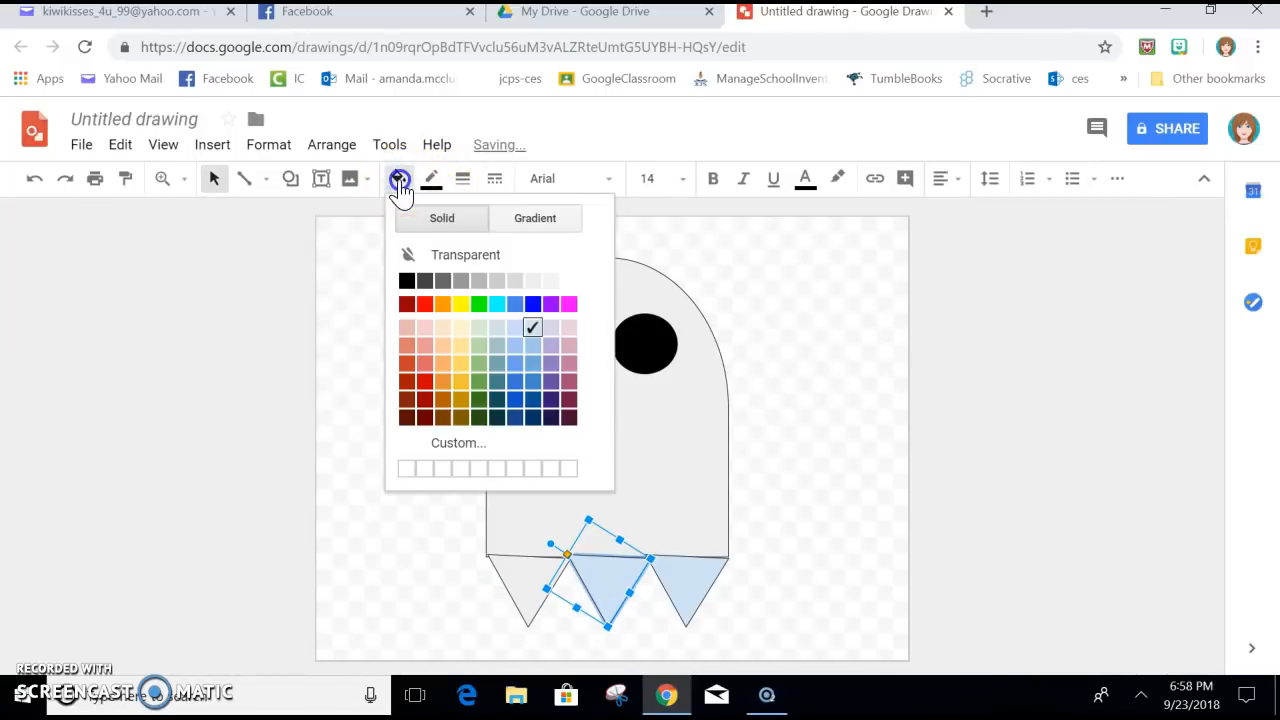
click(532, 284)
click(692, 580)
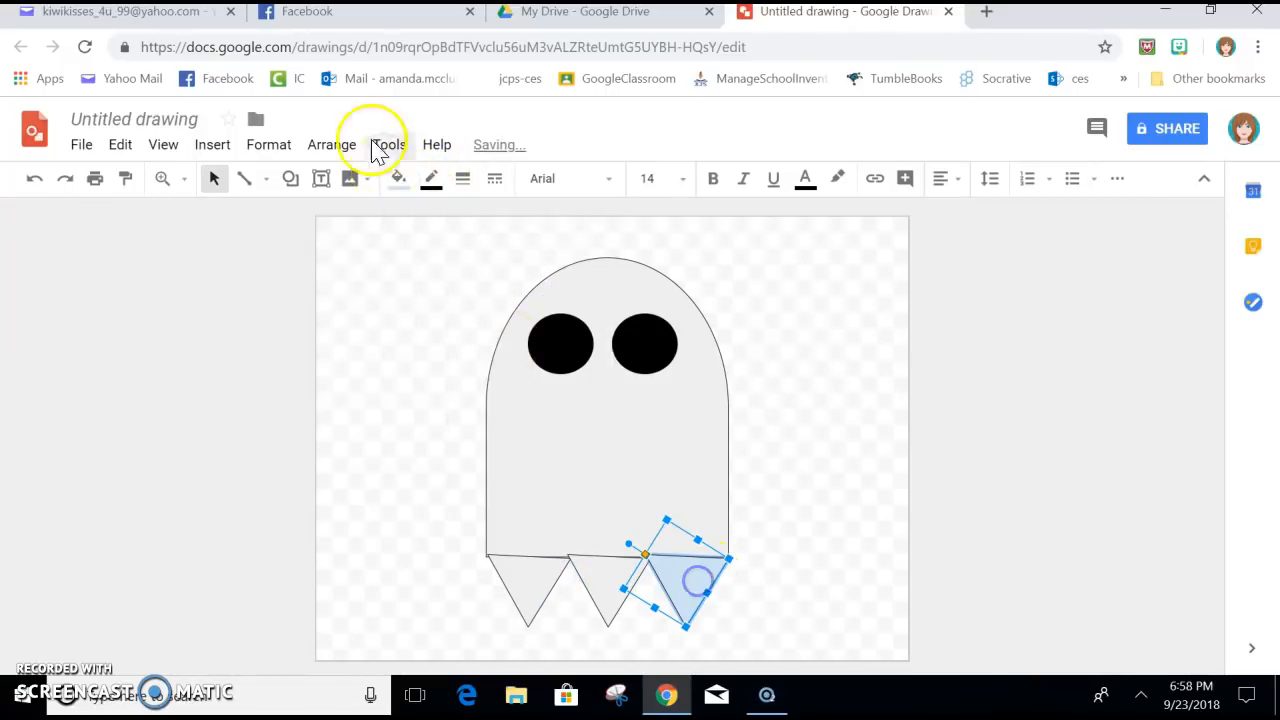
click(397, 182)
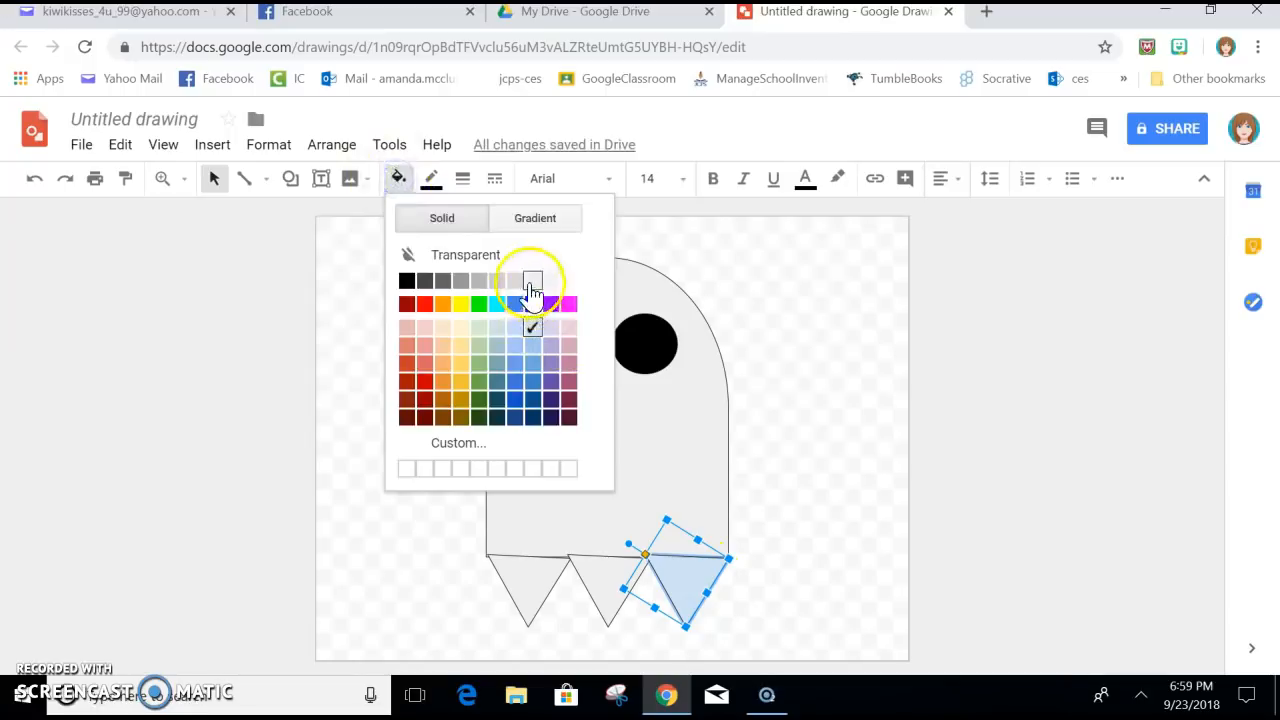
click(532, 284)
click(902, 495)
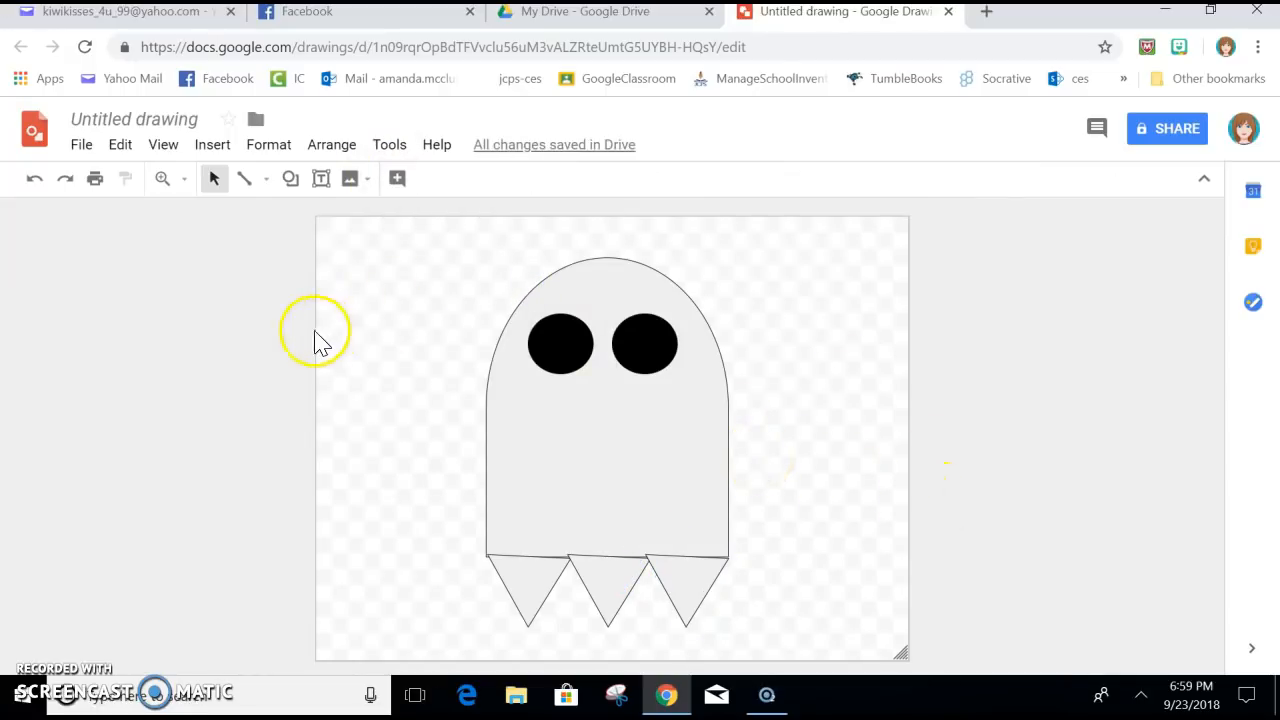
- Draw a small chord shape below the eyes as the mouth, rotate it flat side up, and nudge it slightly upward
click(289, 179)
click(345, 216)
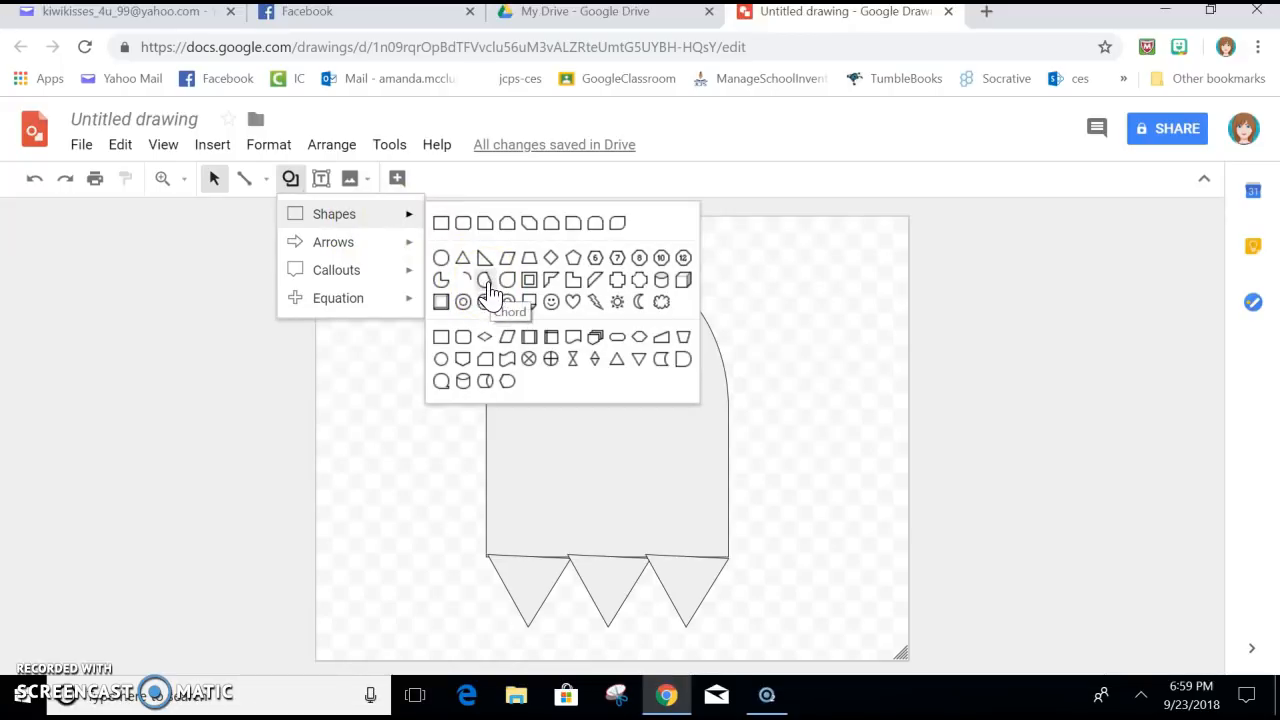
click(490, 290)
drag(569, 451, 651, 509)
click(603, 421)
drag(601, 419, 547, 456)
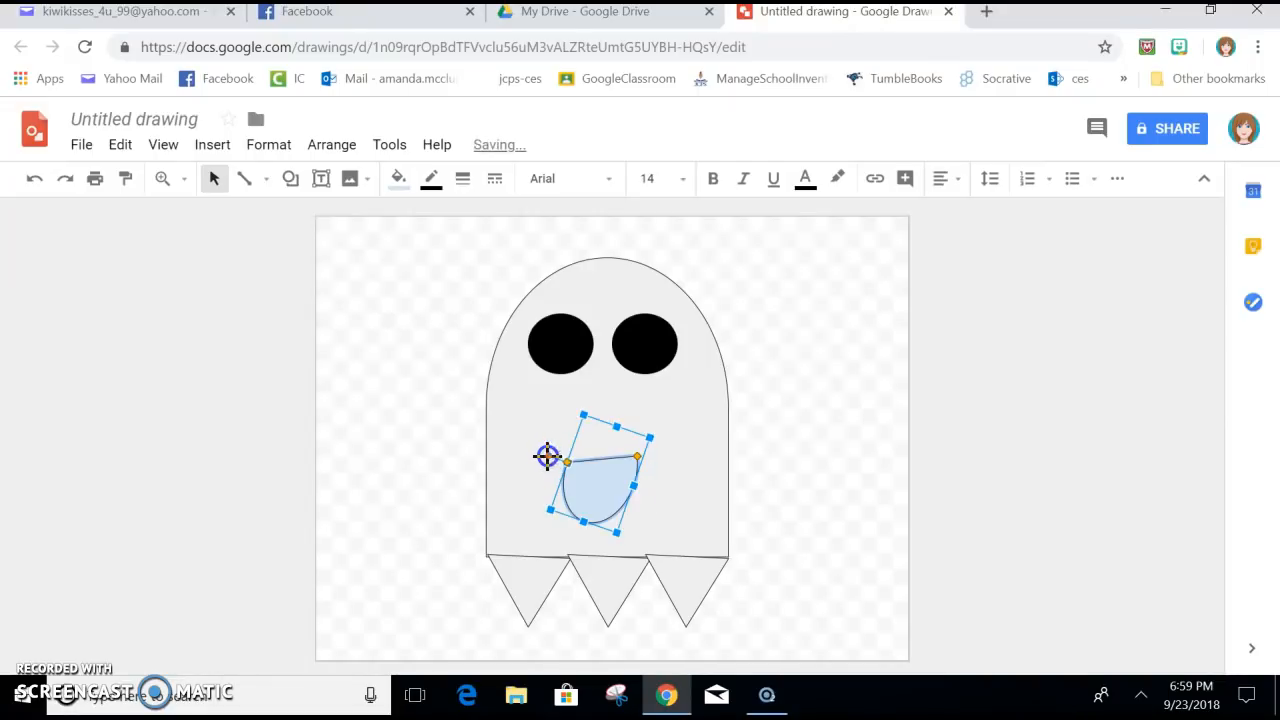
drag(584, 515, 584, 496)
click(751, 500)
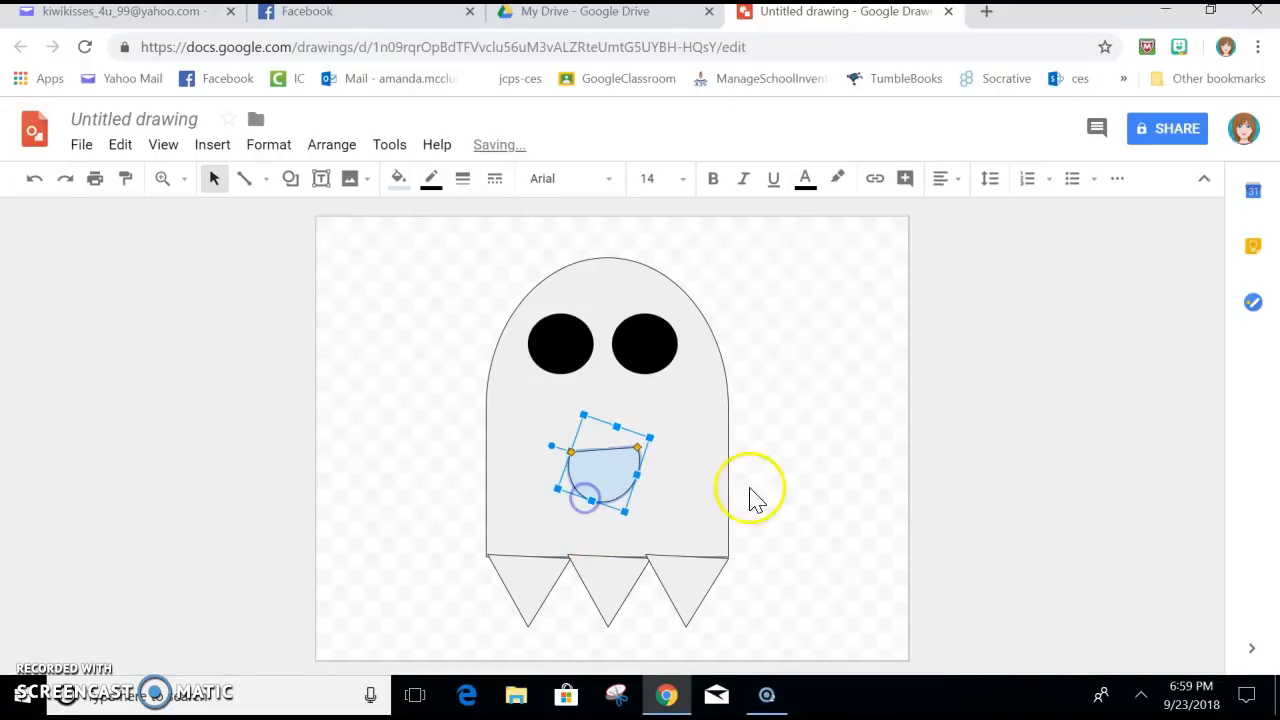
click(691, 511)
- Fill the mouth shape with solid black
click(594, 471)
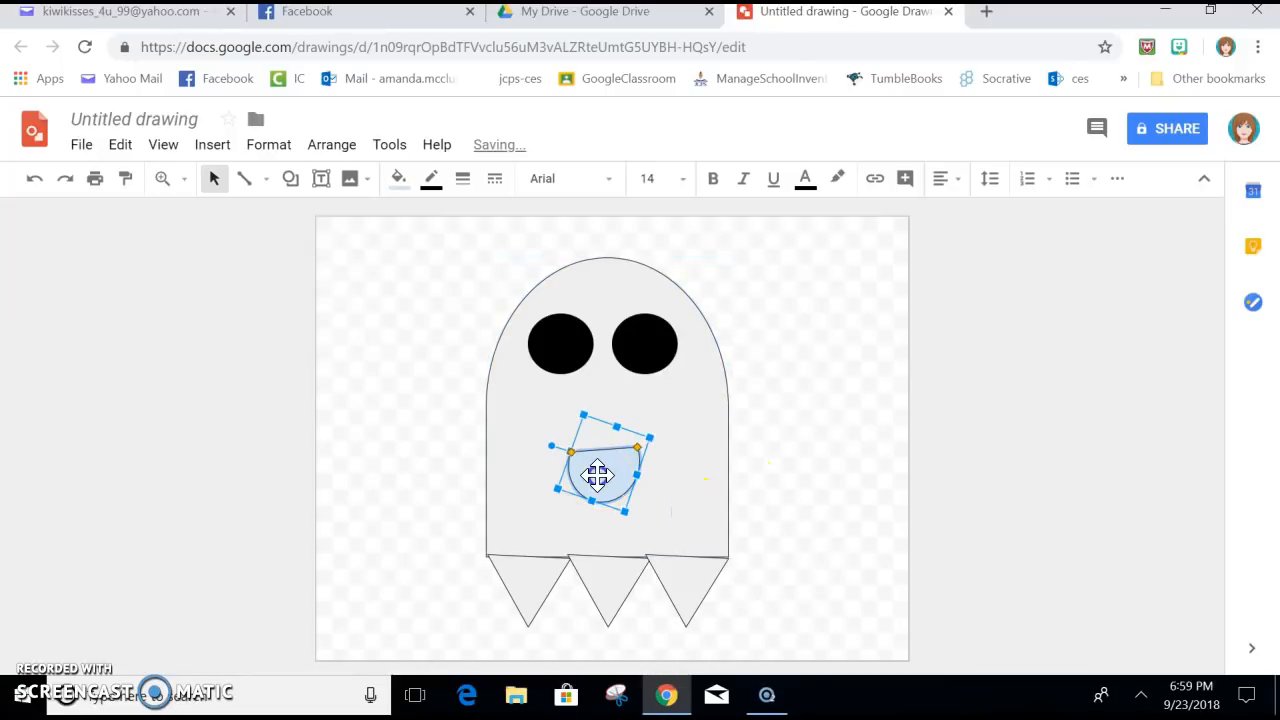
click(401, 186)
click(408, 280)
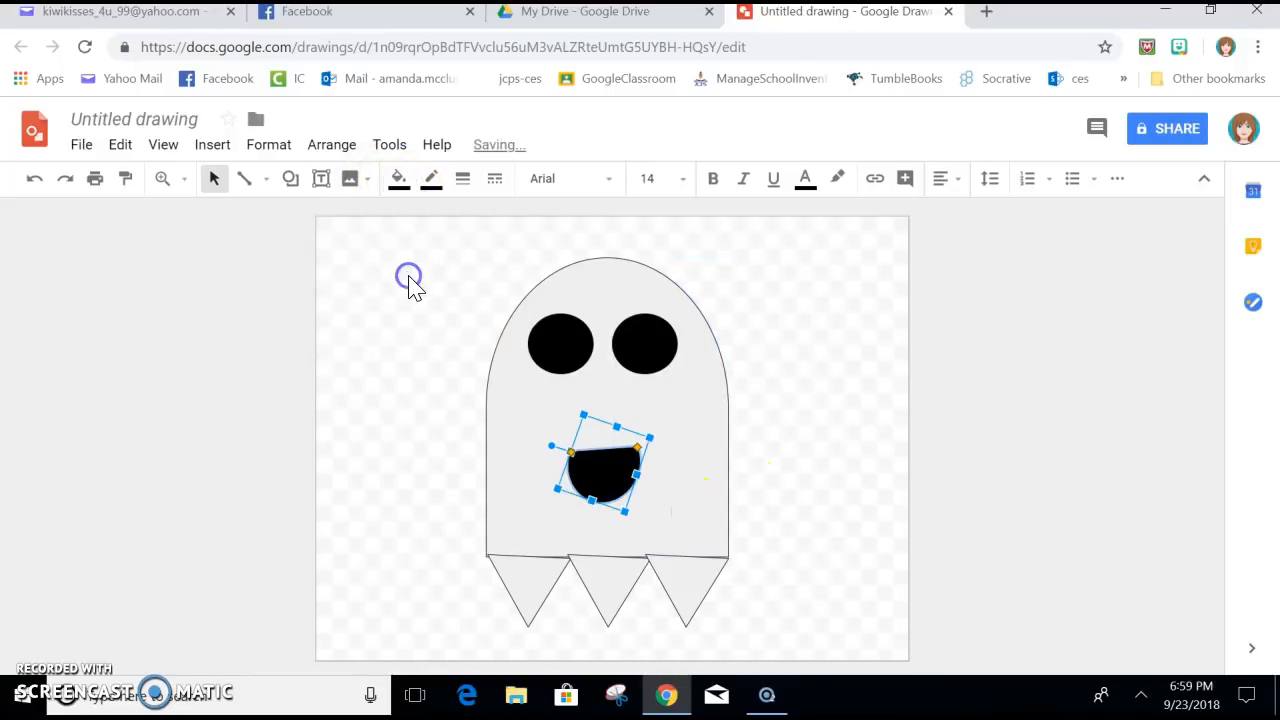
click(795, 478)
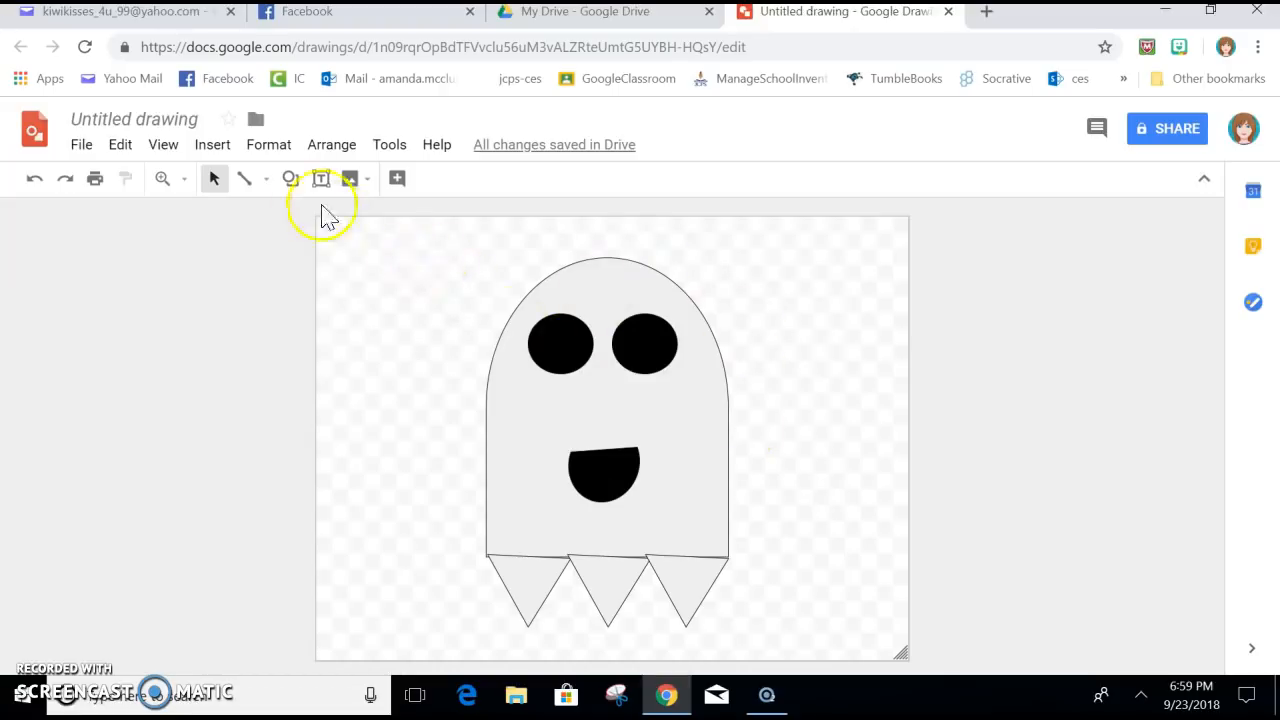
- Draw a pill-shaped arm at the body's left edge and tilt it so its outer end points up and outward
click(291, 180)
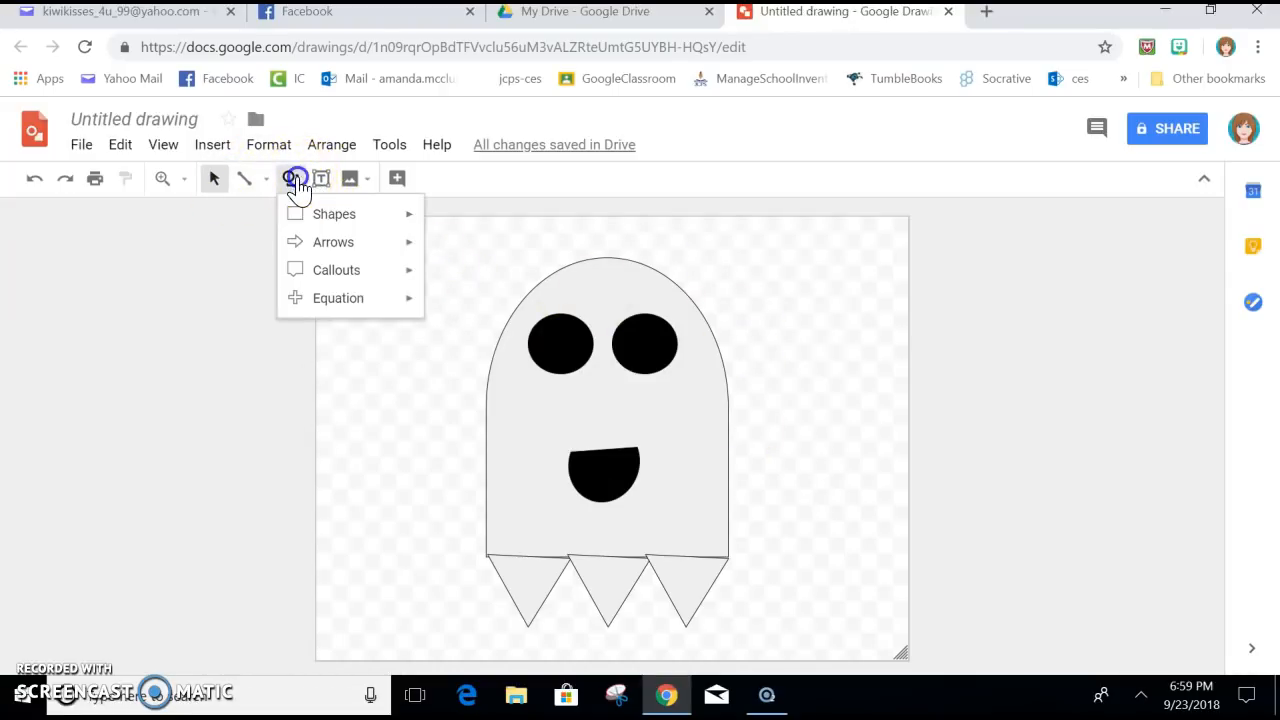
mouse_move(405, 228)
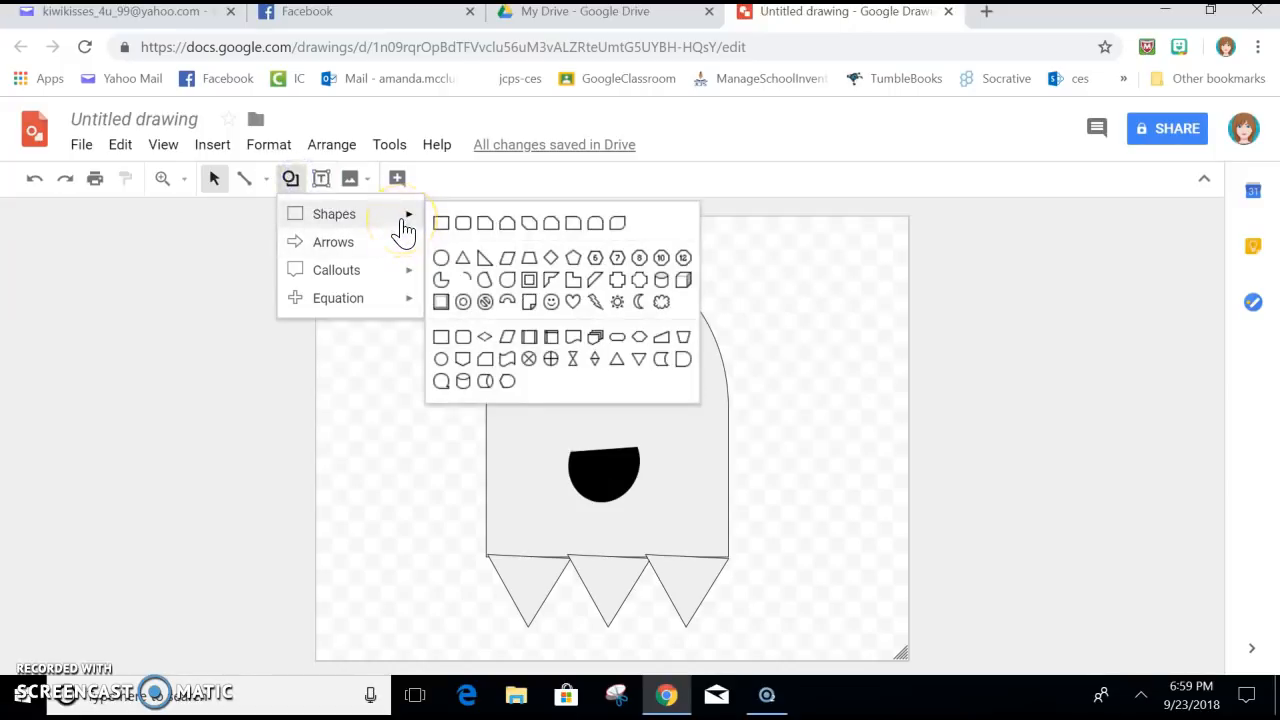
click(619, 348)
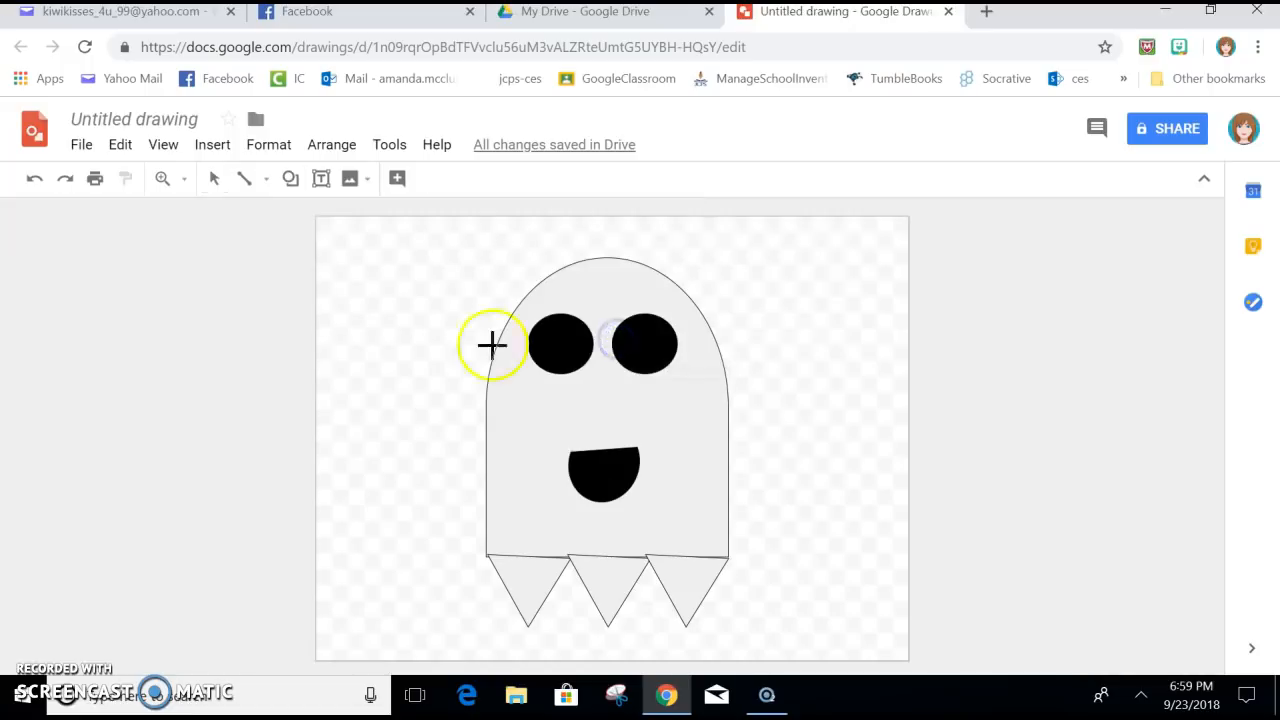
drag(402, 344, 506, 396)
click(402, 369)
drag(371, 364, 433, 384)
click(434, 398)
drag(434, 324, 466, 323)
drag(454, 380, 462, 380)
click(432, 384)
click(372, 436)
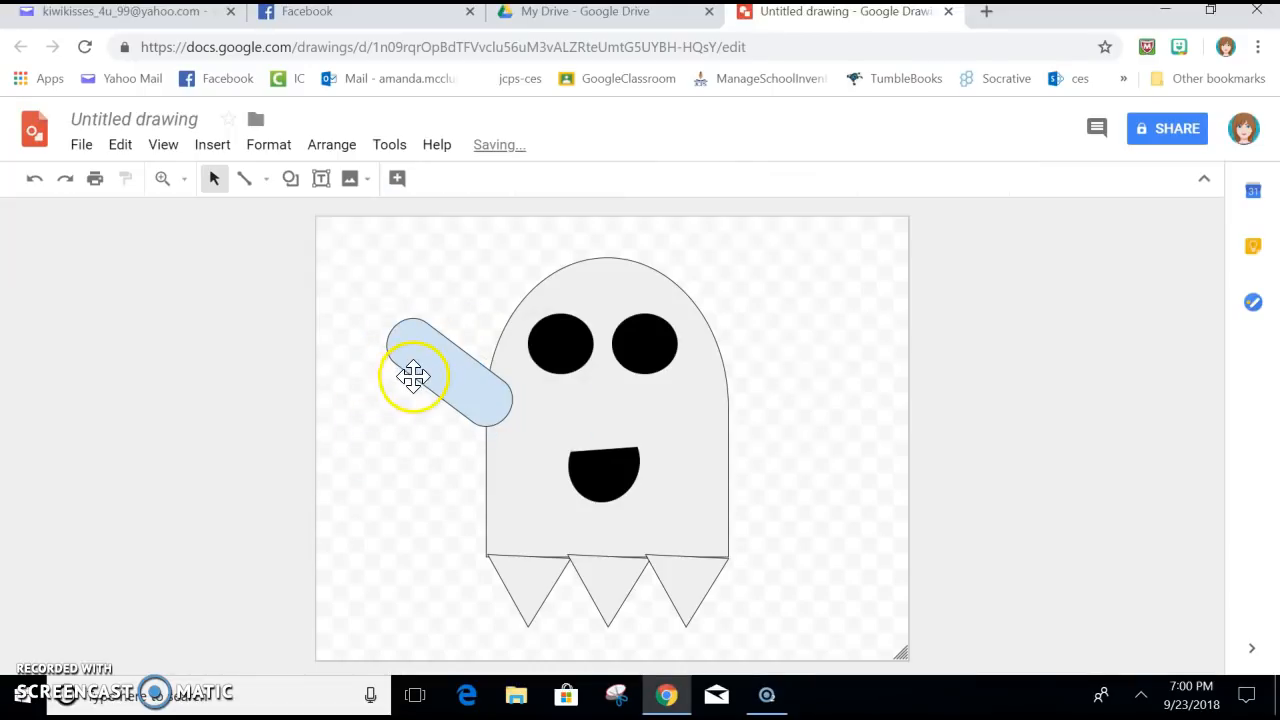
- Duplicate the arm and place the copy on the body's right side, angled as a mirror image of the first
click(411, 337)
right_click(430, 352)
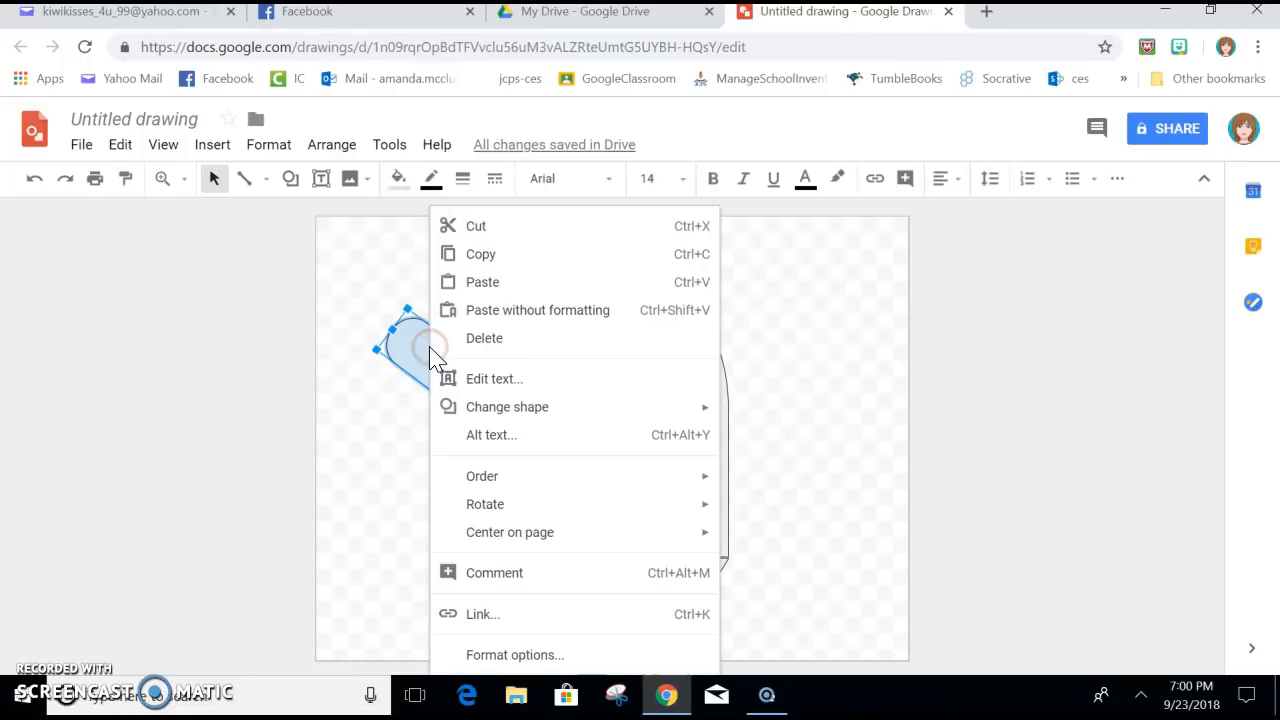
click(482, 255)
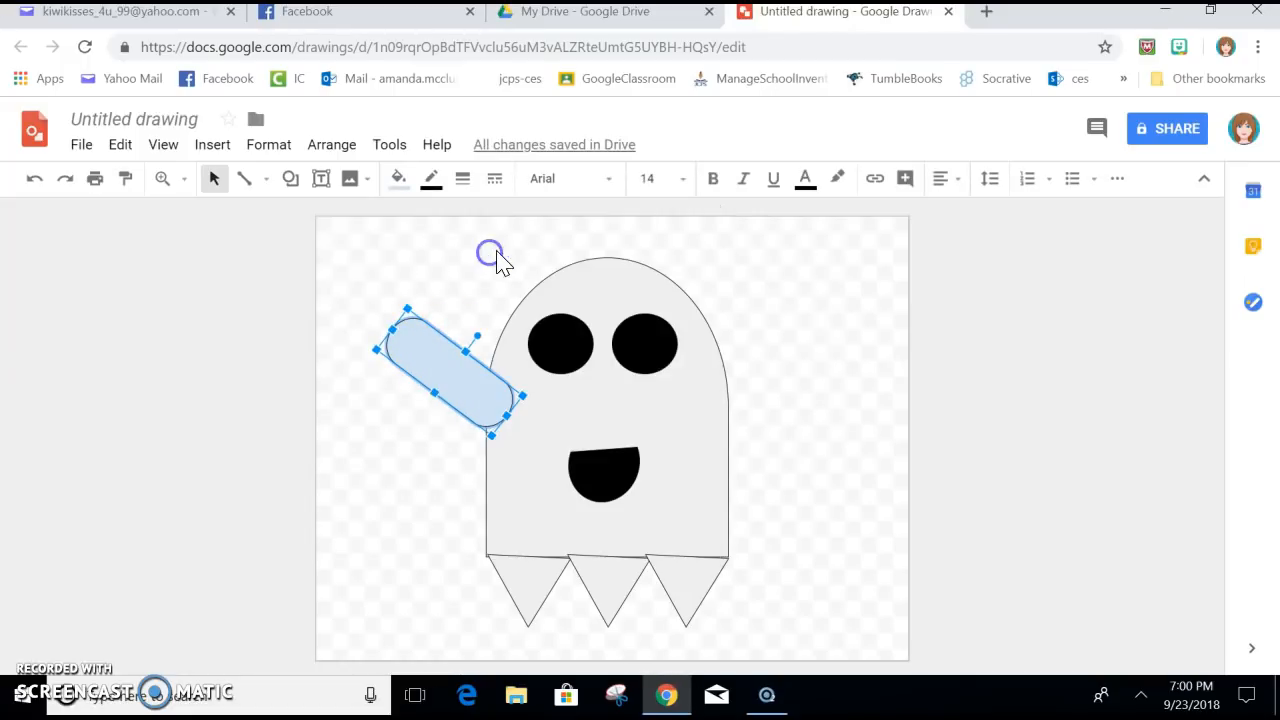
click(762, 360)
right_click(762, 364)
click(786, 429)
drag(474, 380, 752, 386)
click(805, 492)
click(817, 498)
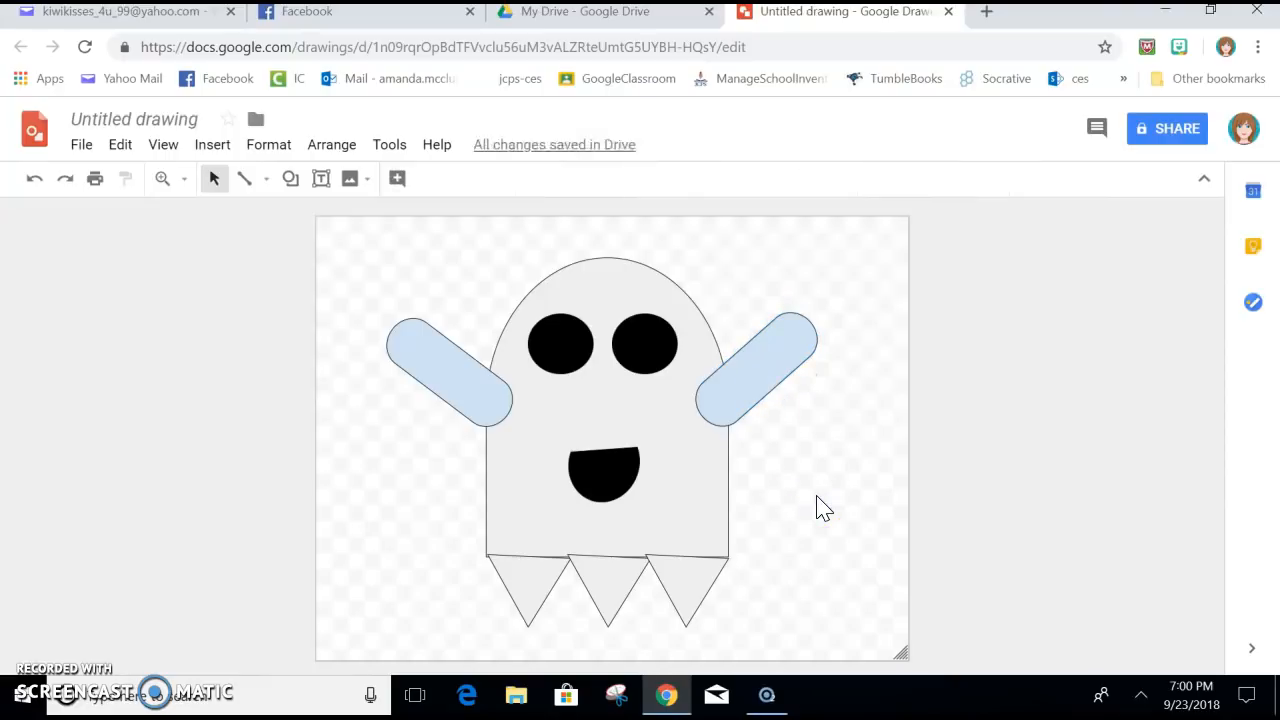
- Fill both arms with the same very light gray as the body
click(745, 385)
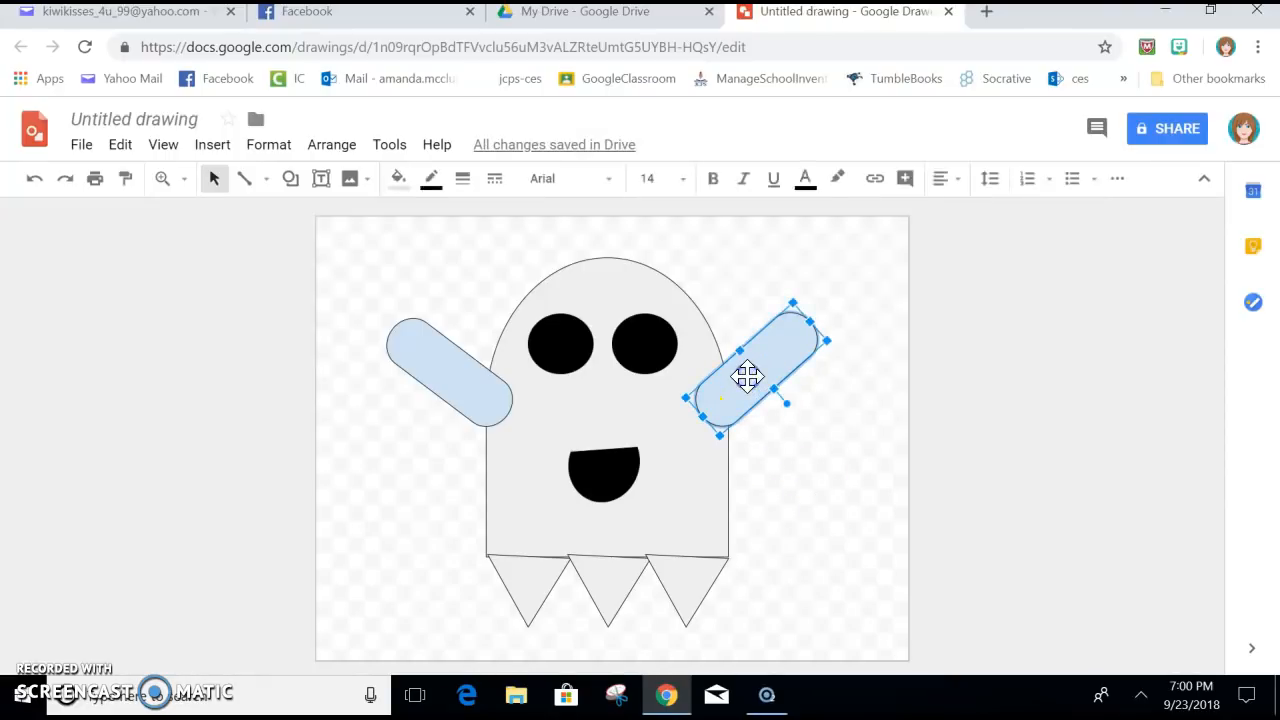
click(398, 178)
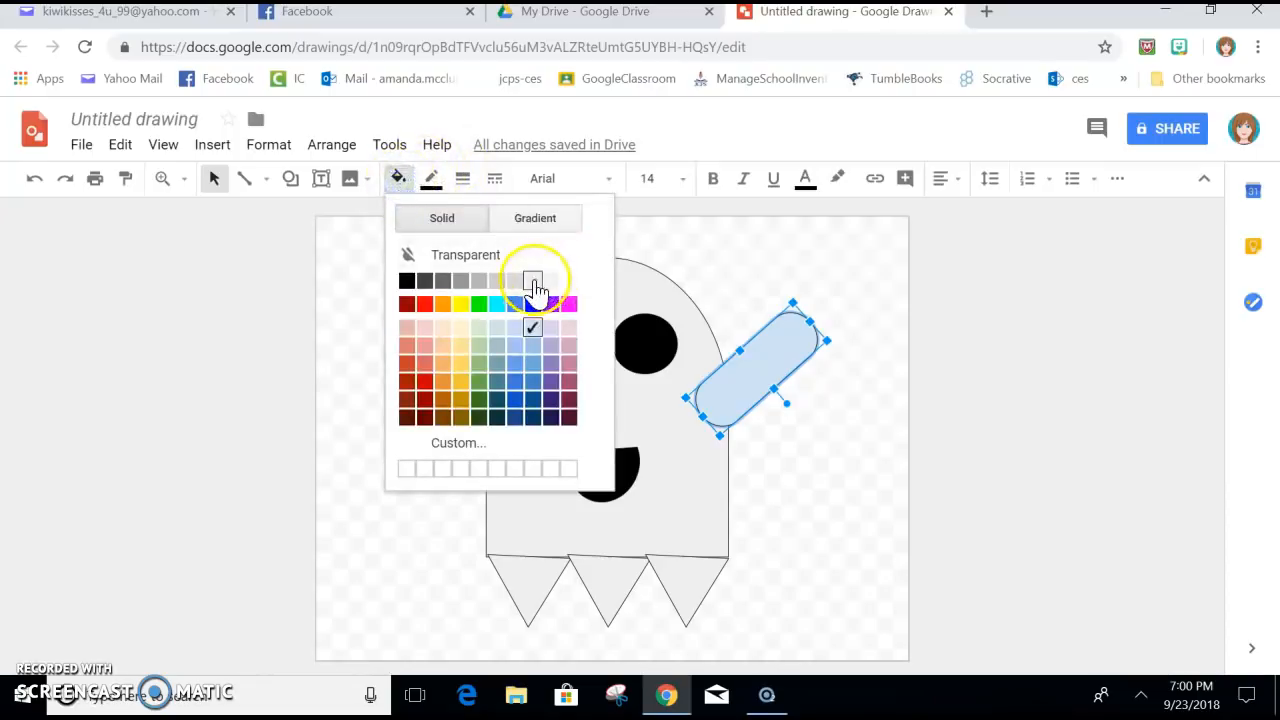
click(532, 279)
click(434, 391)
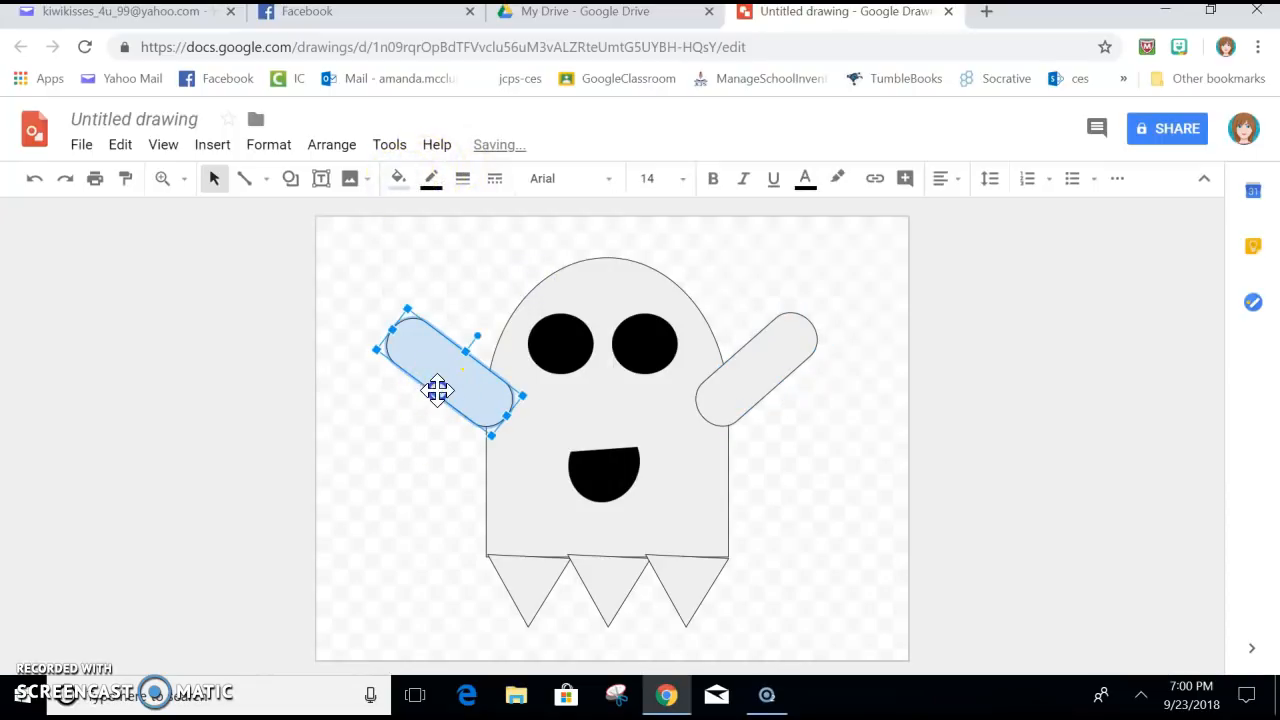
click(397, 179)
click(532, 282)
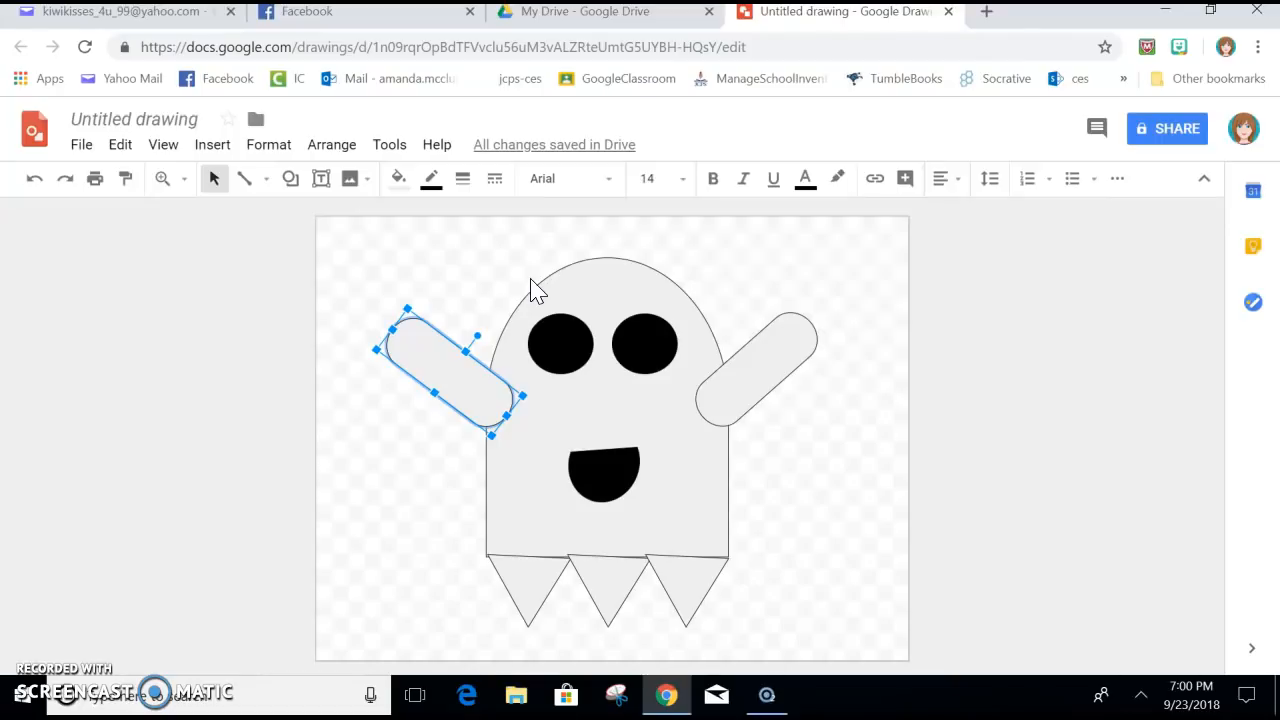
- Set the drawing's background to a solid dark blue
click(437, 264)
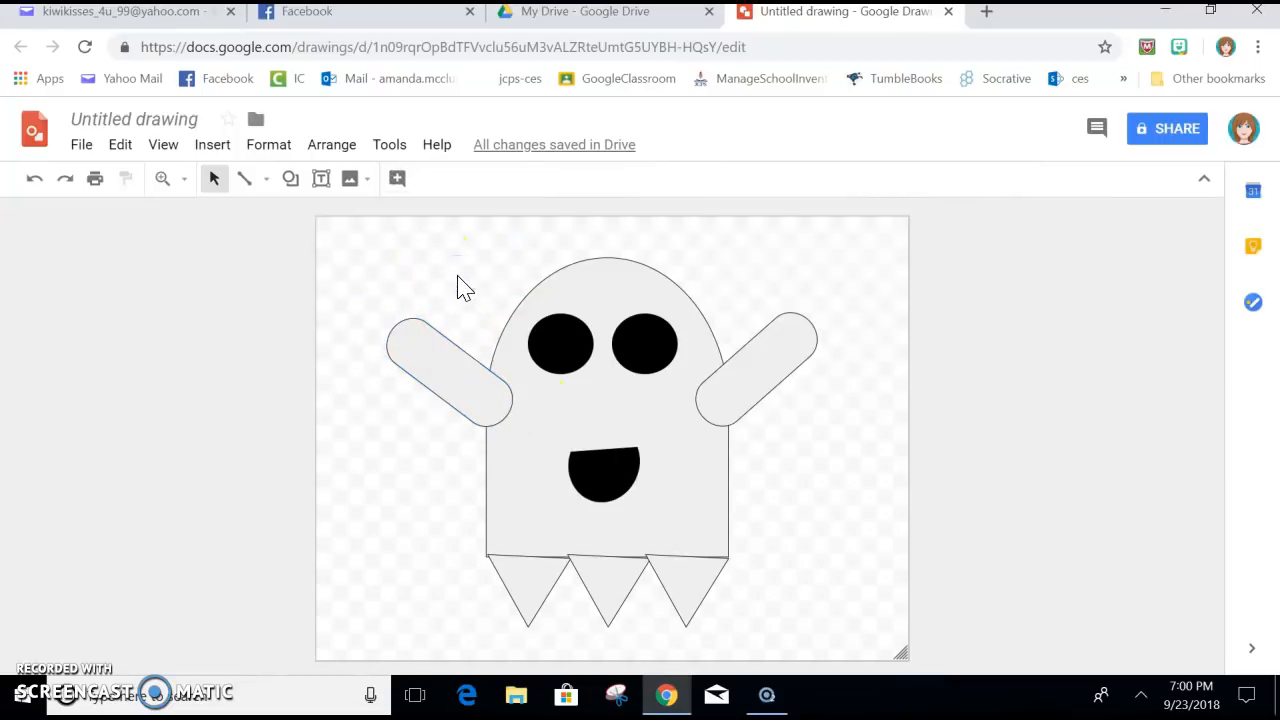
right_click(438, 265)
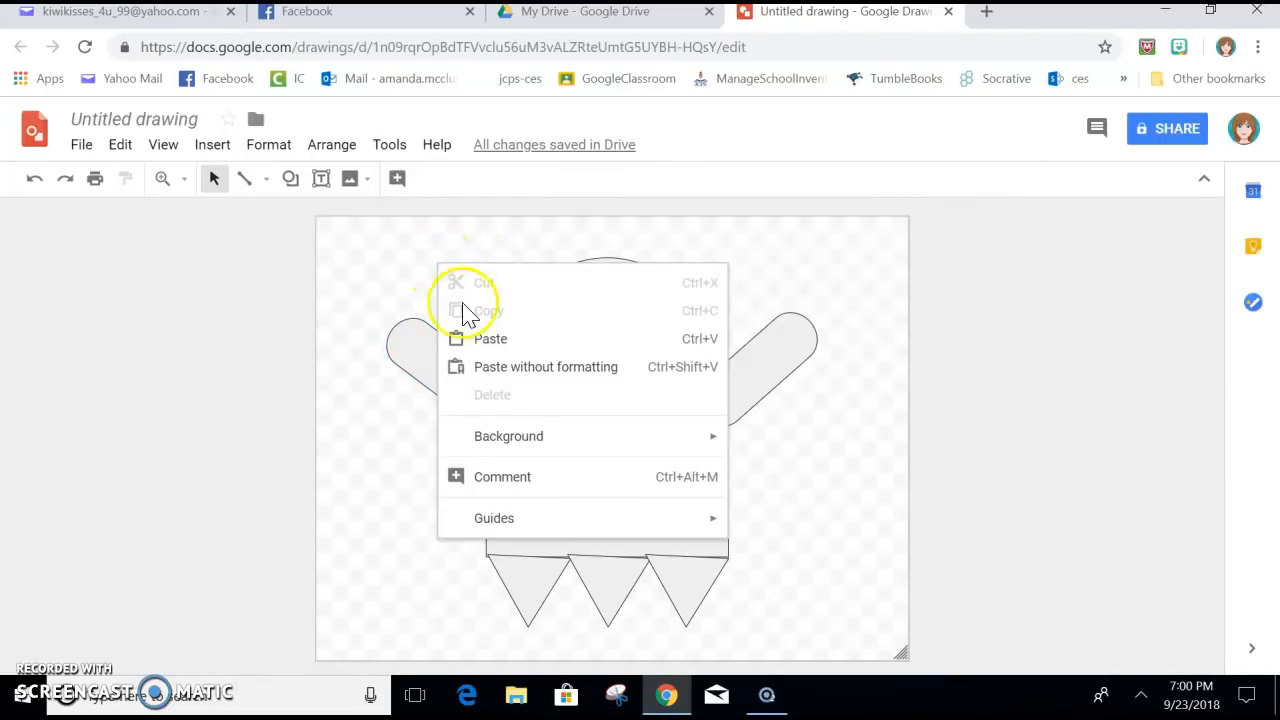
mouse_move(552, 440)
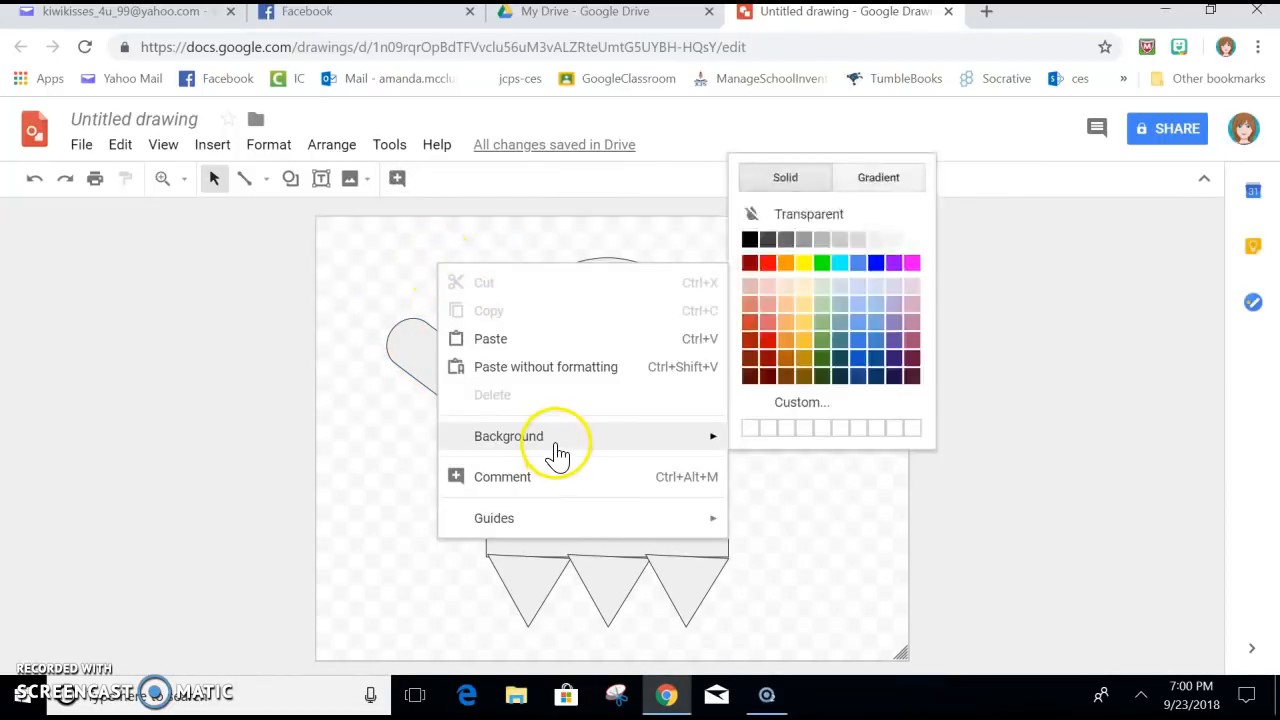
click(875, 360)
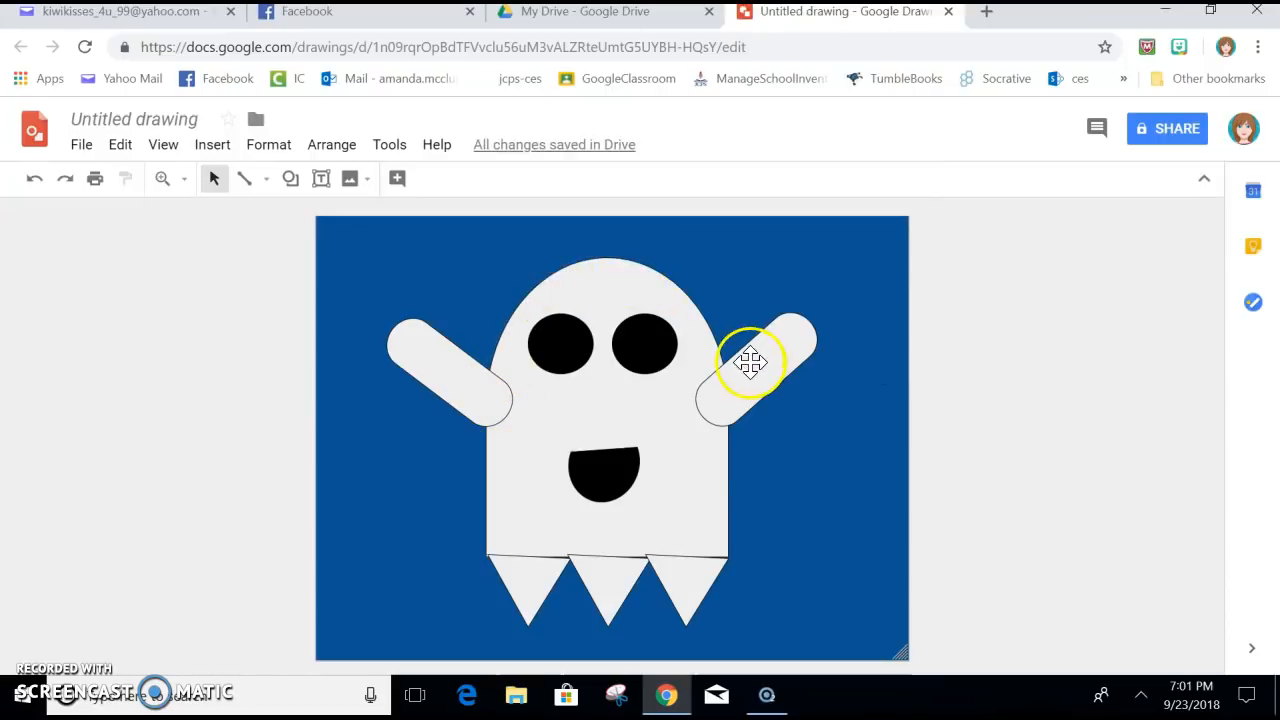
- Make the left arm's border transparent and shift the arm slightly toward the body
click(449, 380)
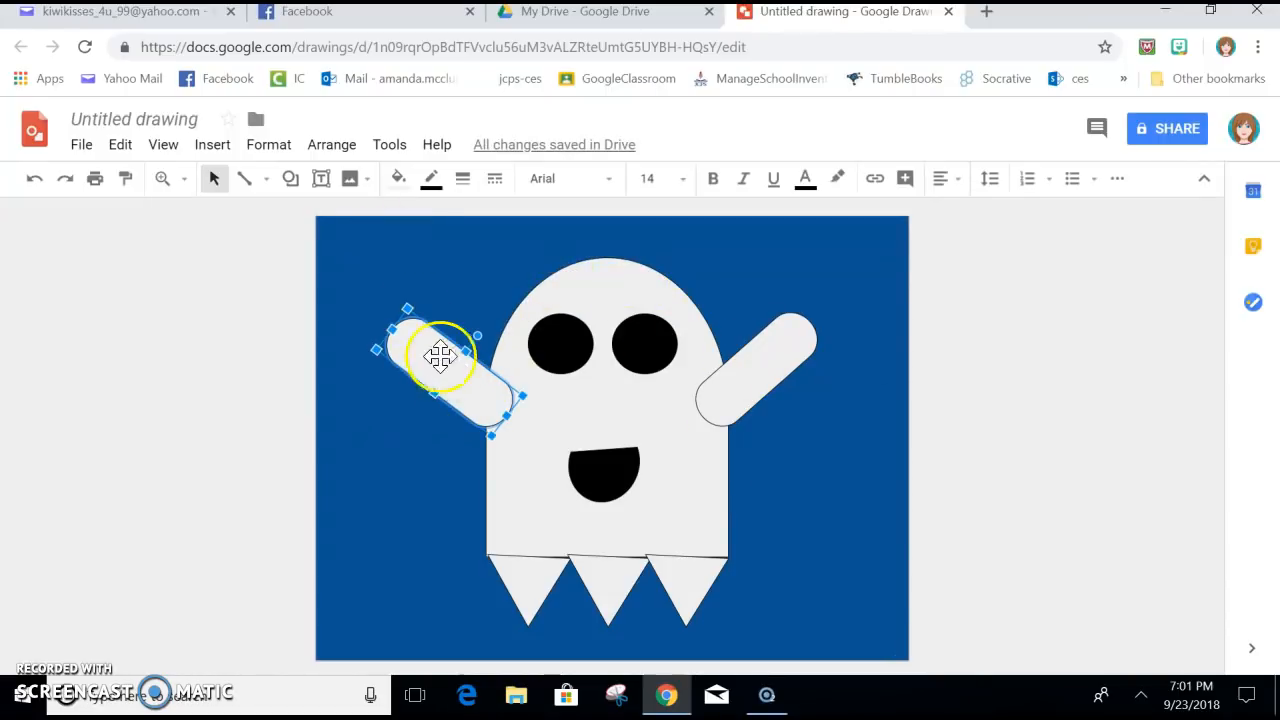
click(432, 180)
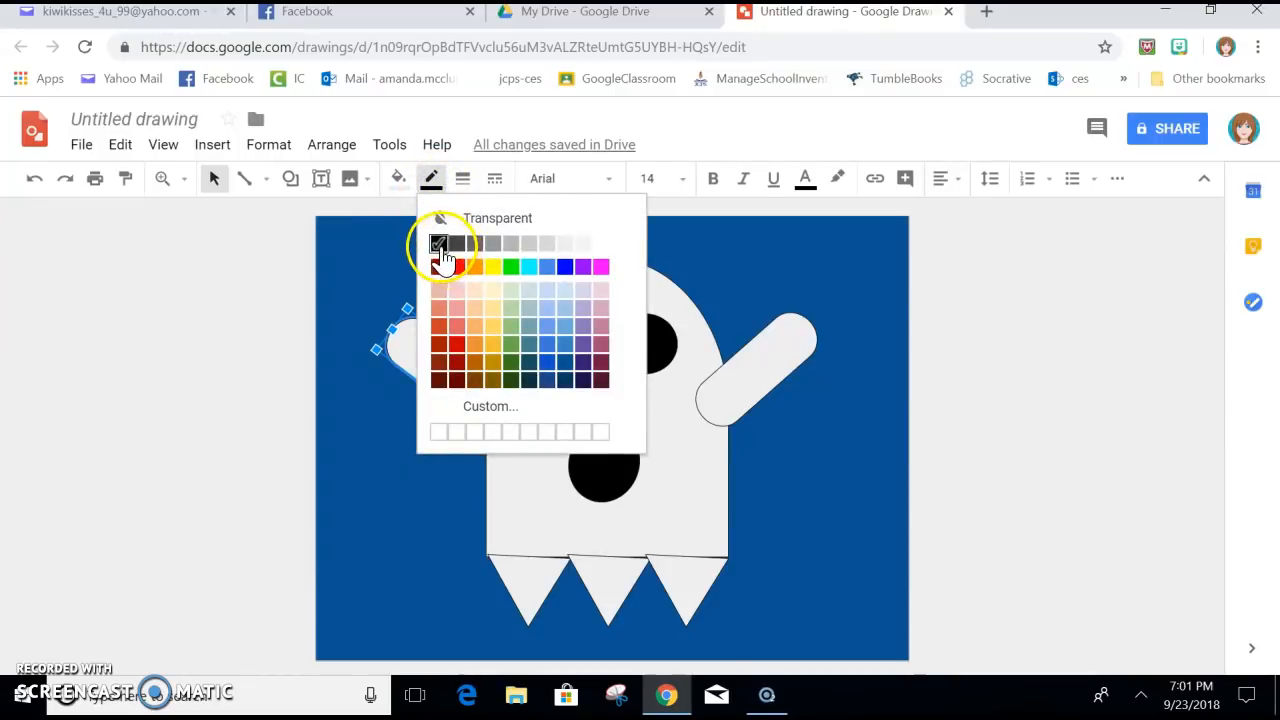
click(494, 224)
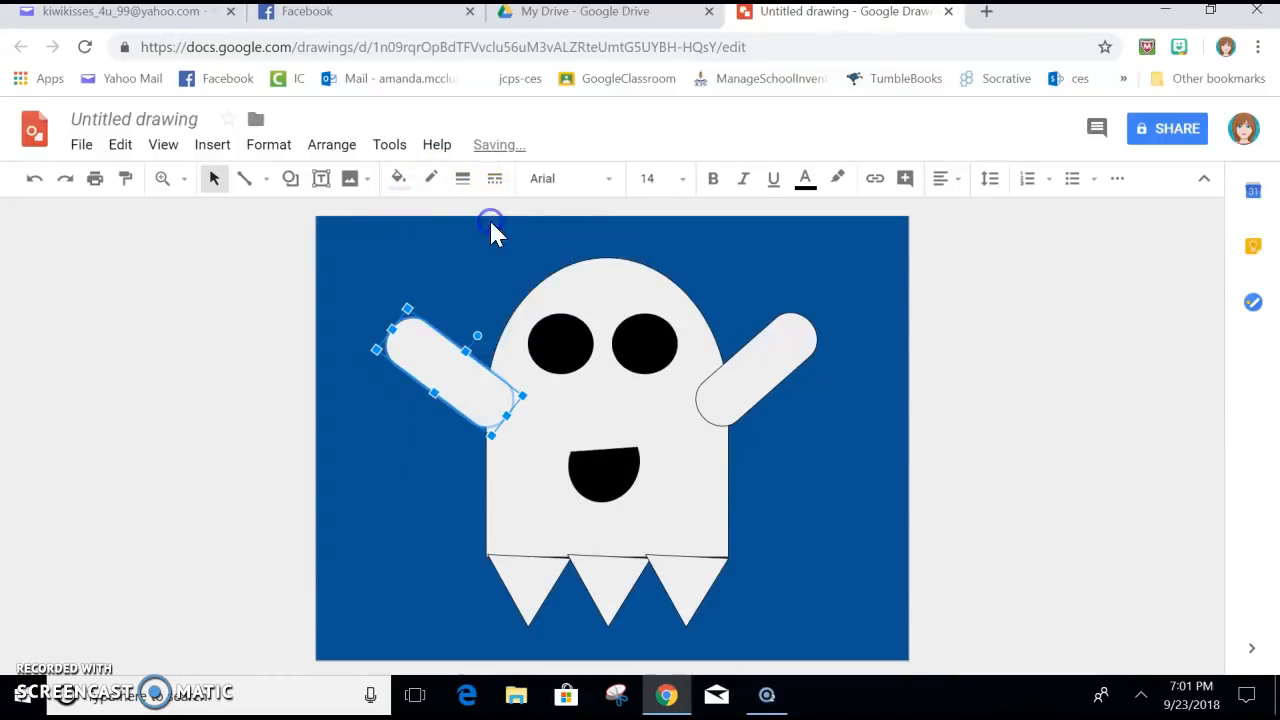
click(772, 477)
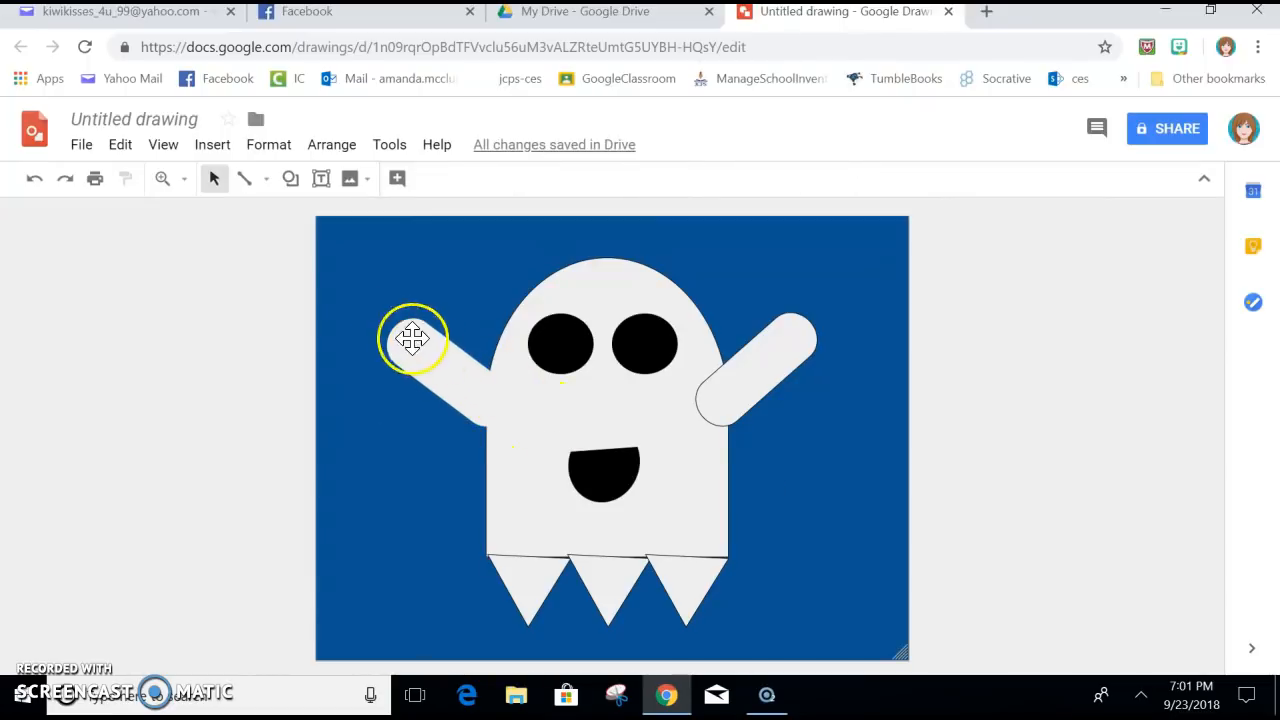
drag(469, 401, 483, 397)
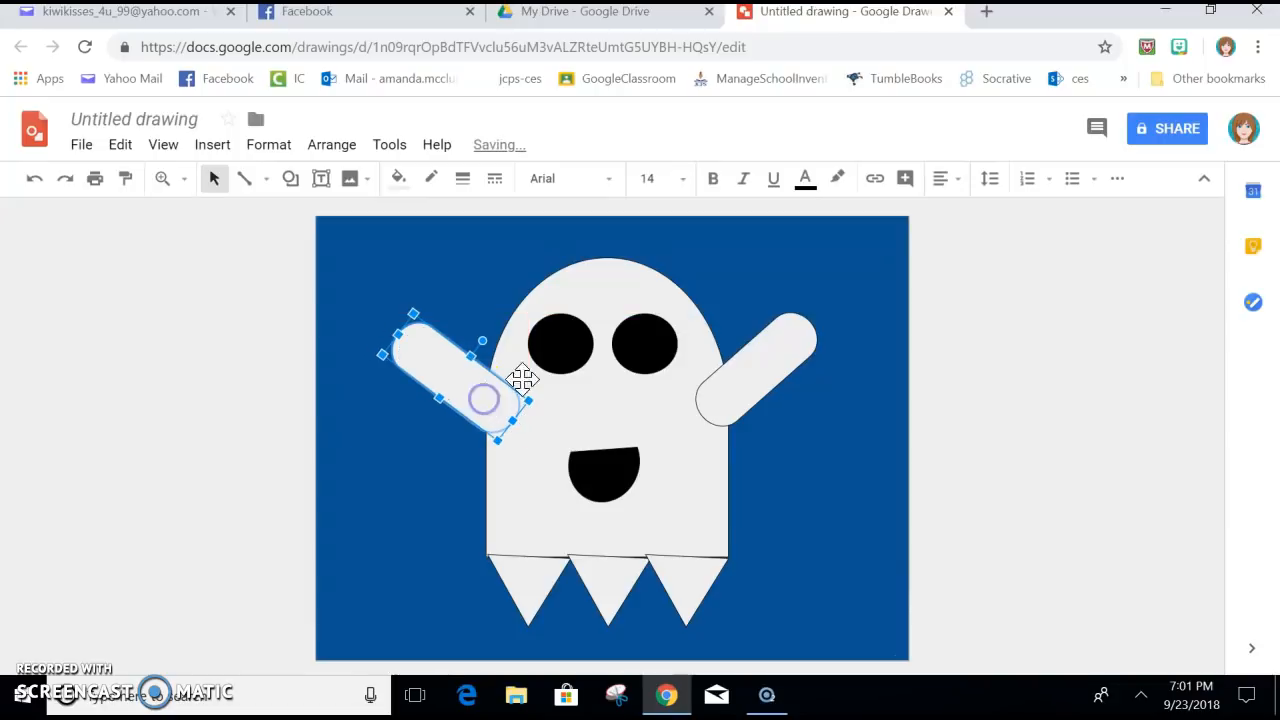
- Set the right arm's border color to the same very light gray as its fill
click(763, 364)
click(431, 182)
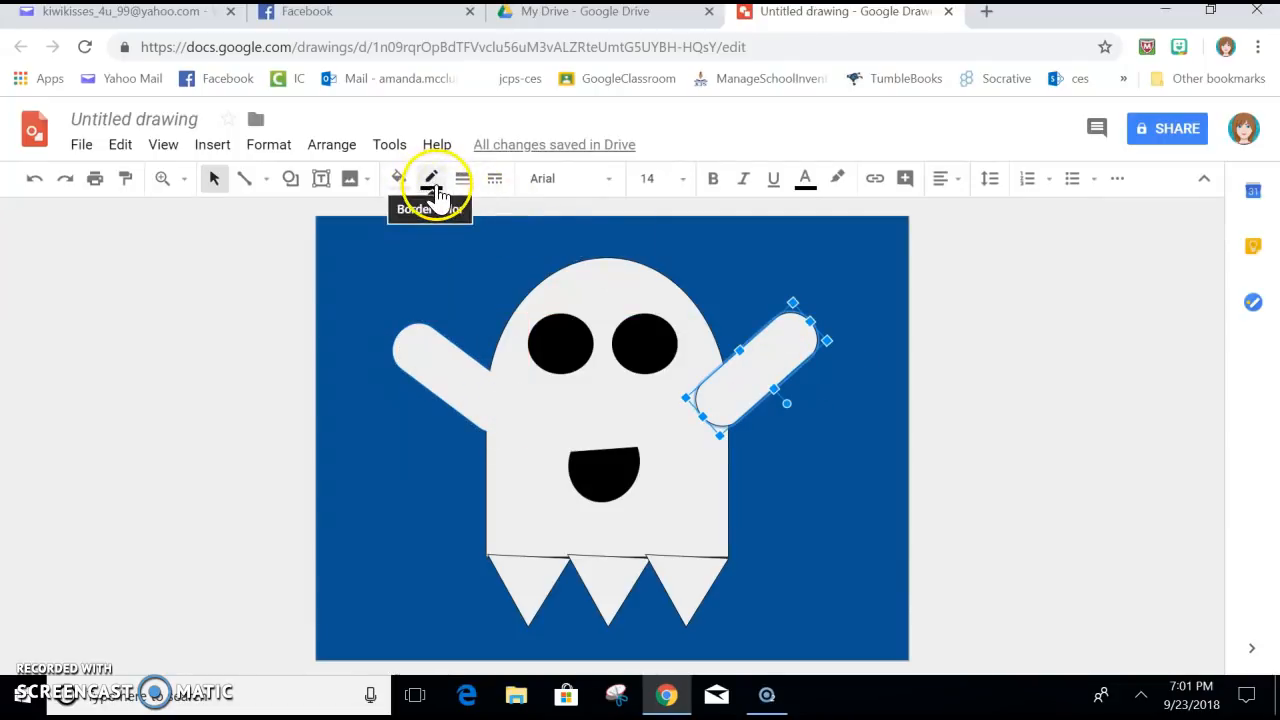
click(560, 244)
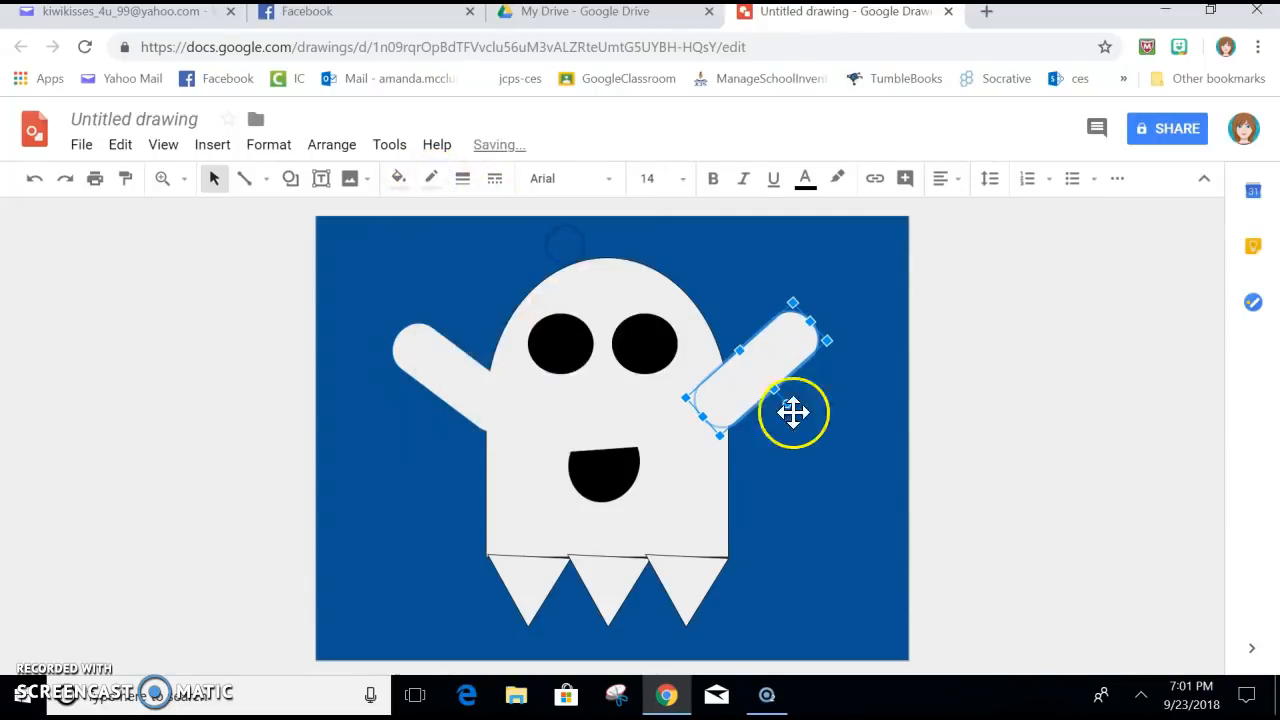
click(803, 456)
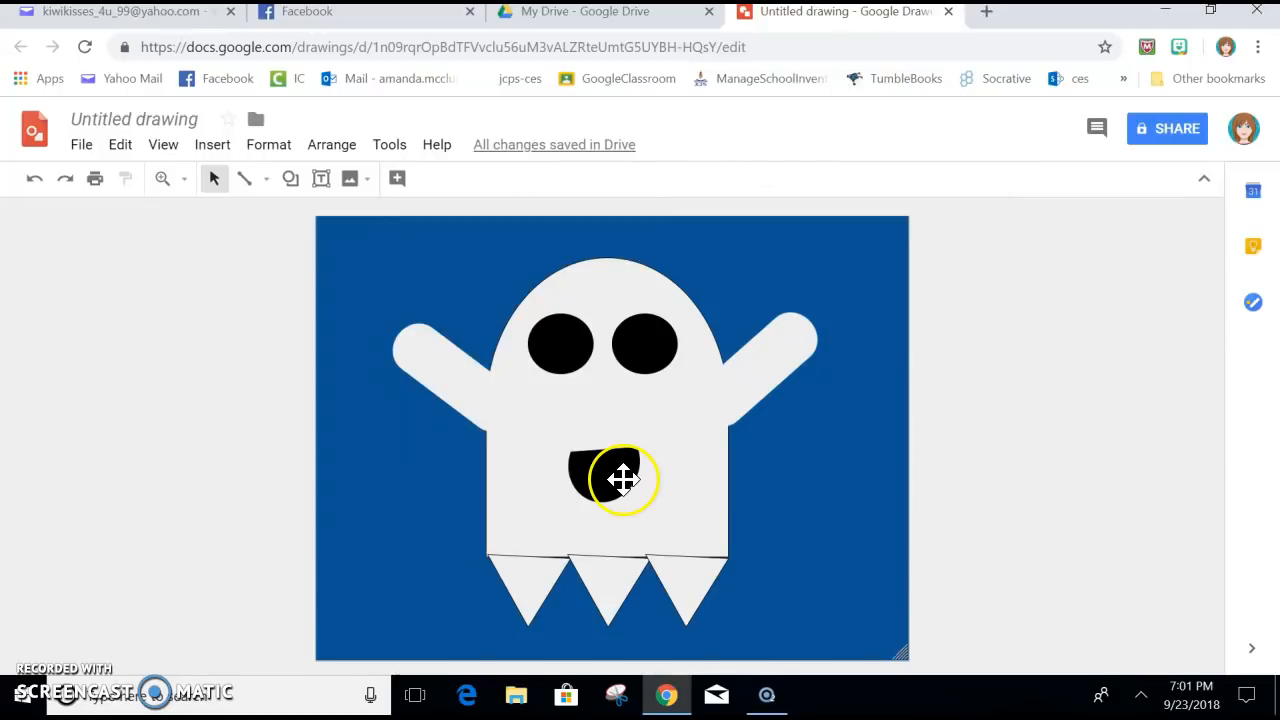
- Send the right arm to the back so that it sits behind the ghost's body
click(768, 372)
right_click(768, 376)
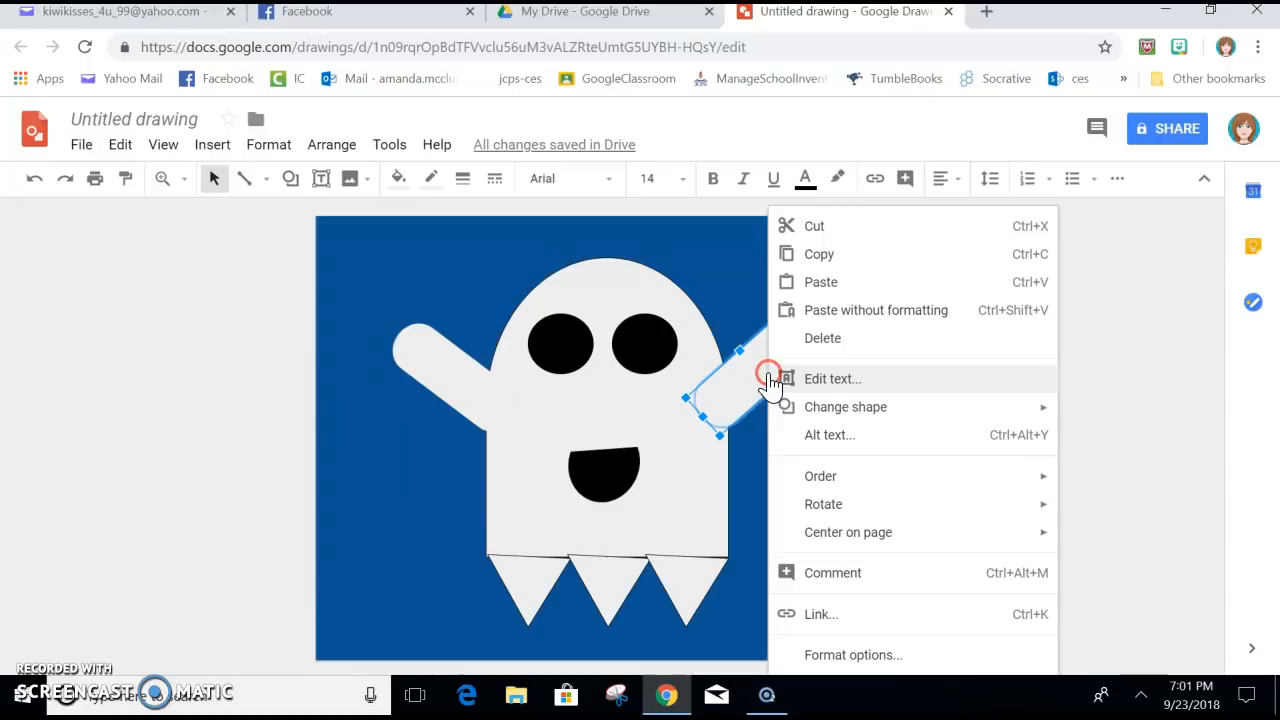
mouse_move(890, 480)
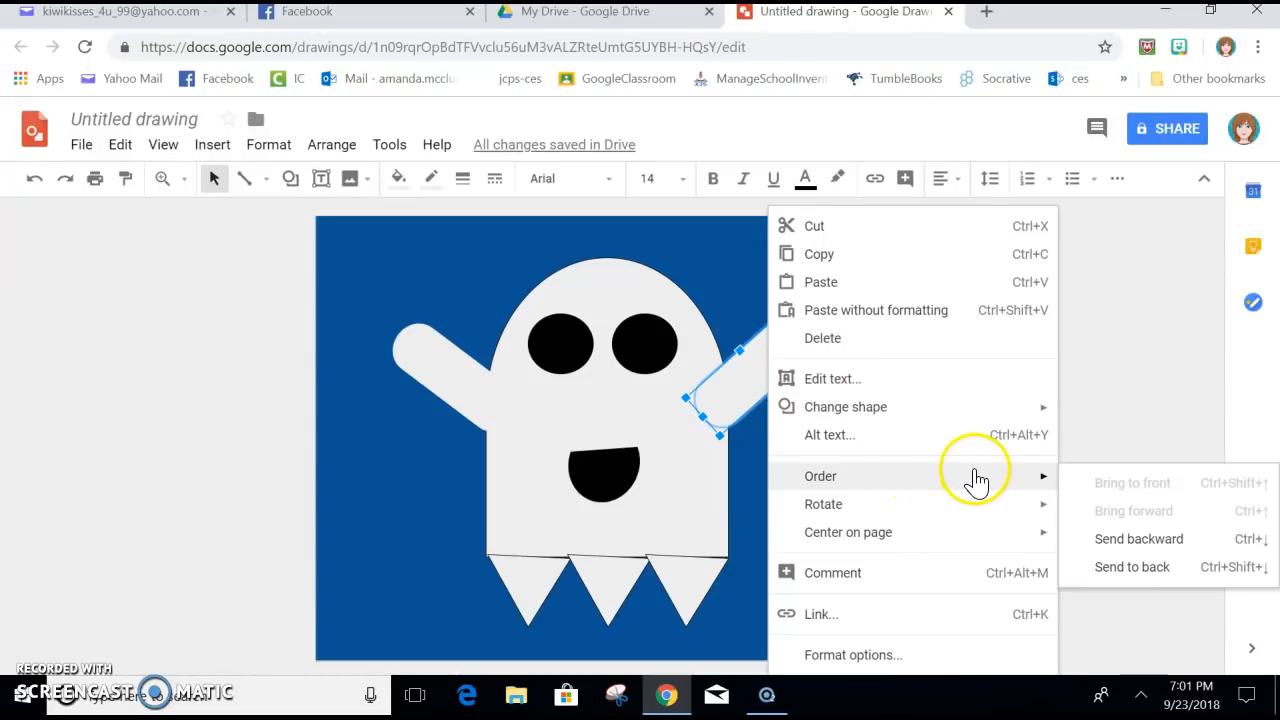
click(1140, 578)
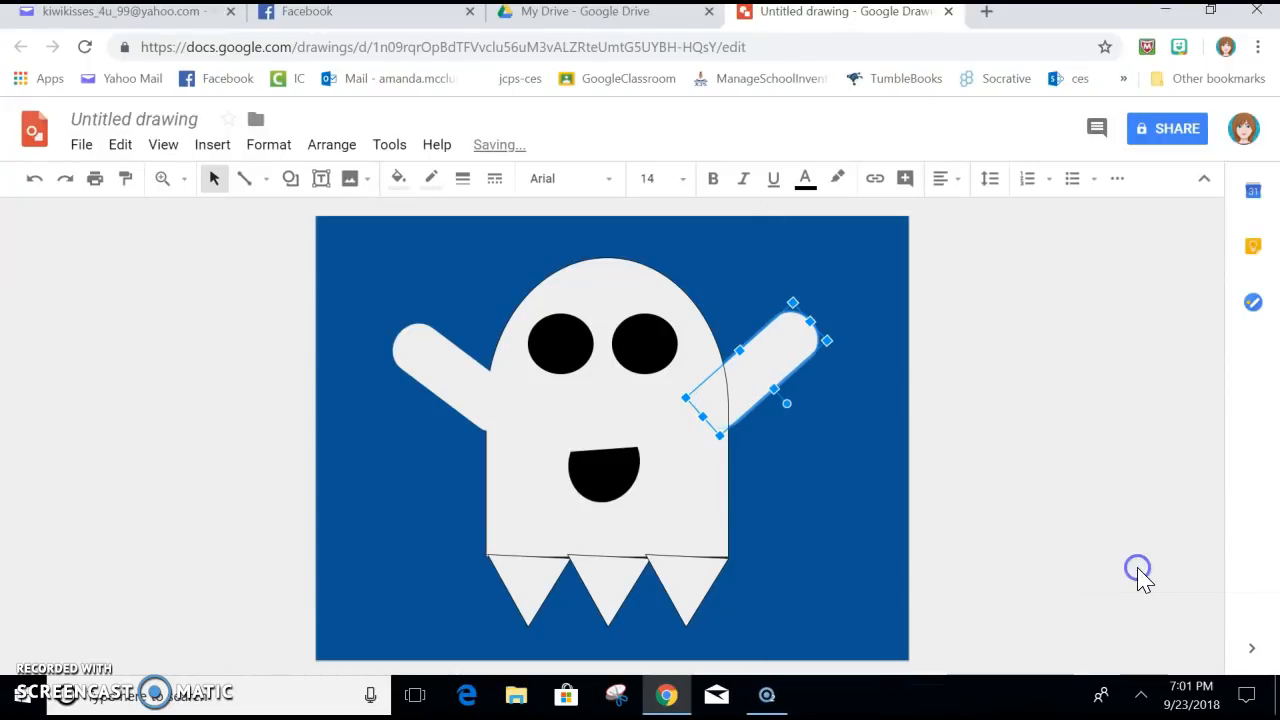
click(814, 486)
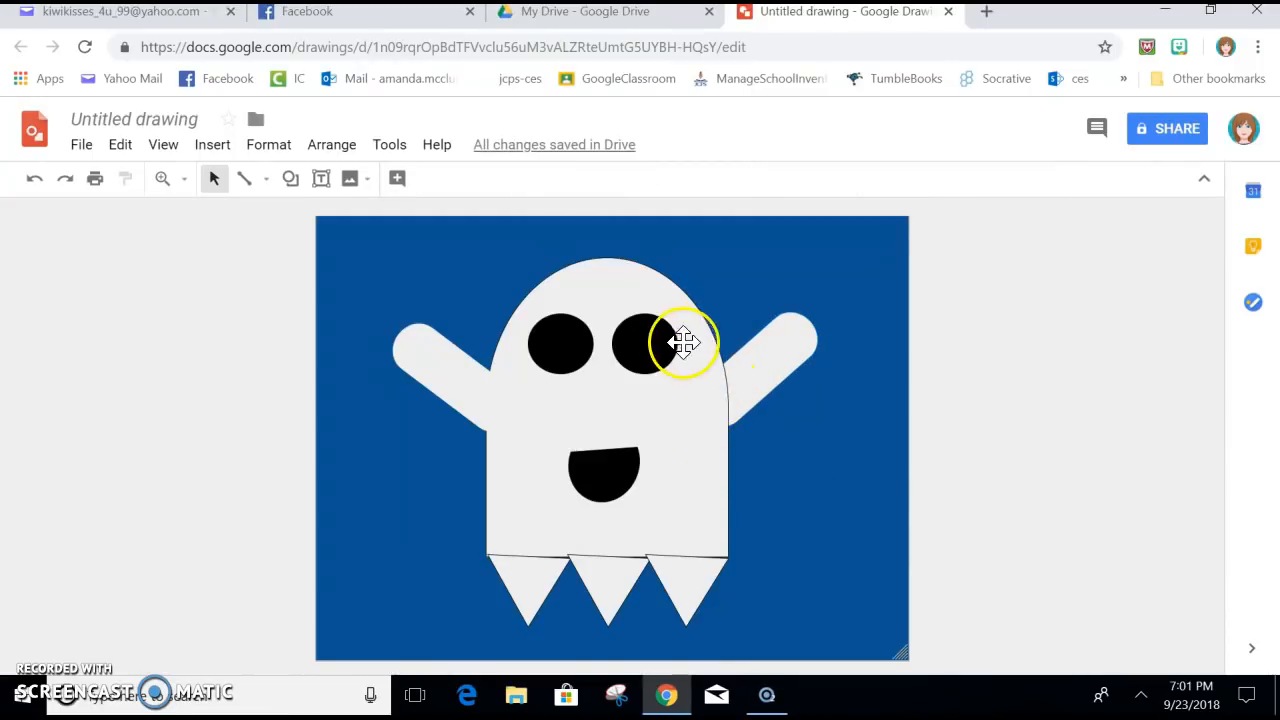
- Set the ghost body's border color to the same very light gray as its fill
click(693, 397)
click(432, 180)
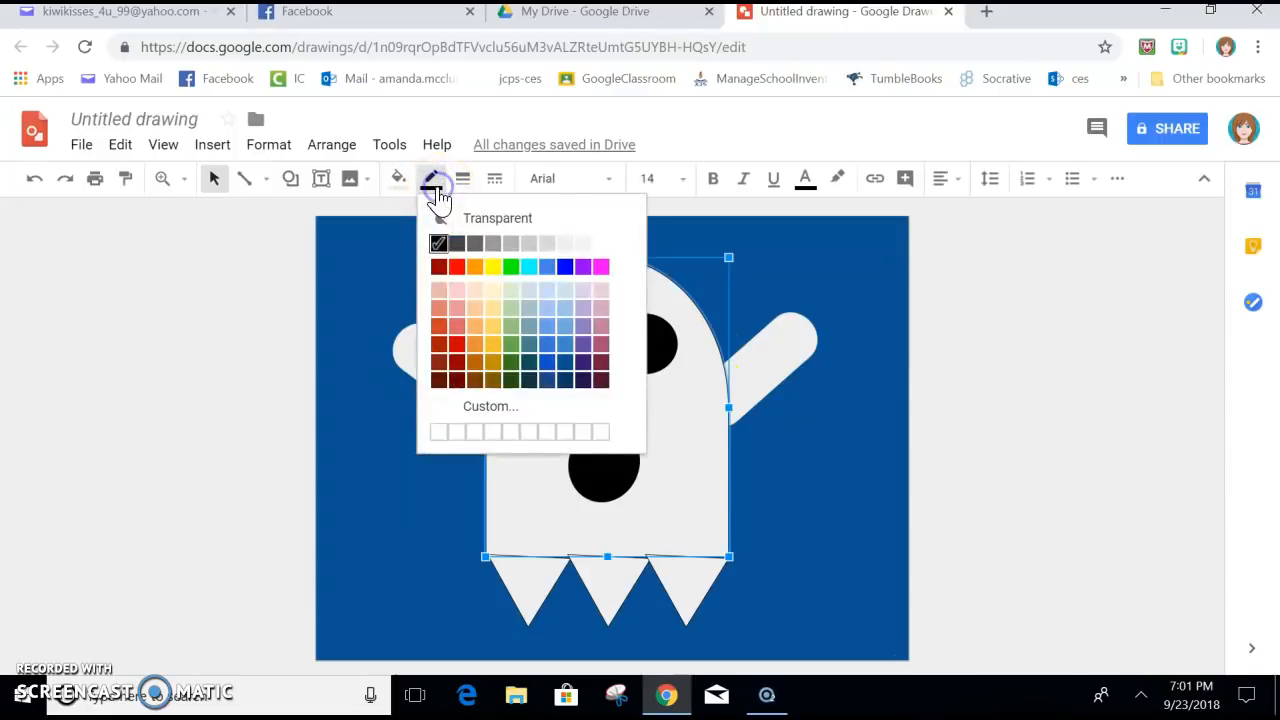
click(567, 244)
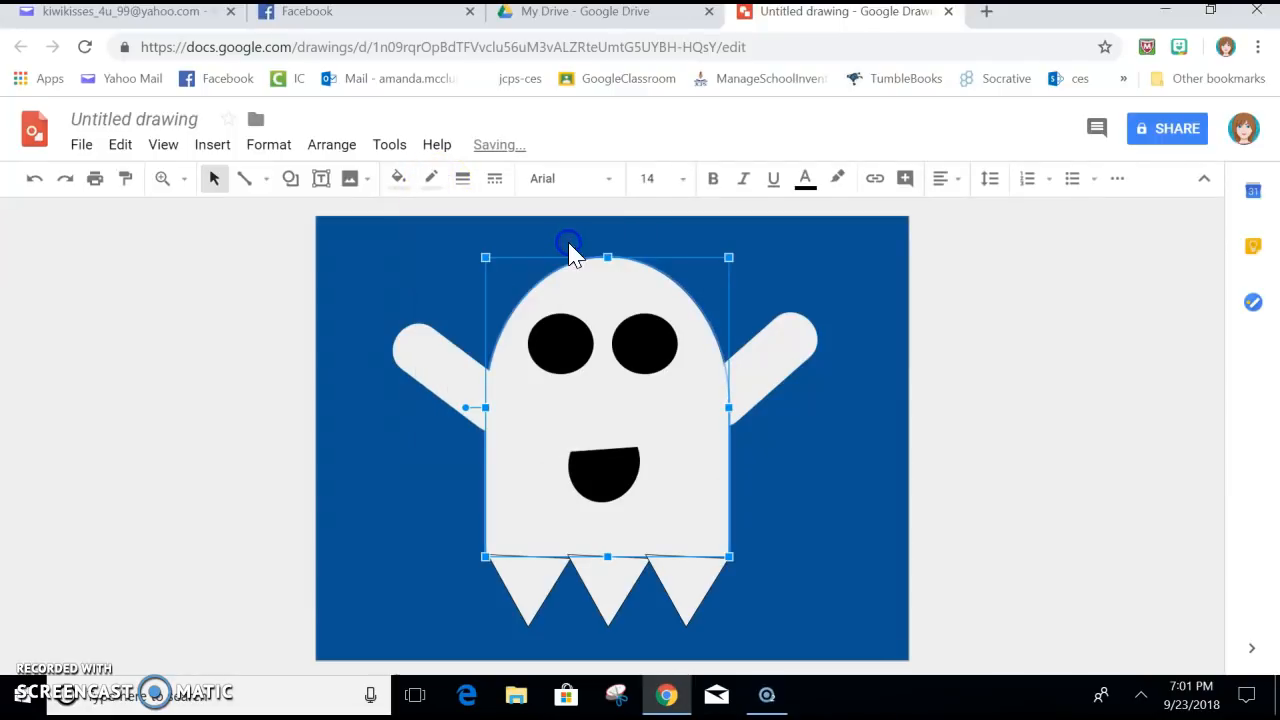
- Make the borders of the right and middle bottom triangles transparent and set the left triangle's border to very light gray
click(694, 560)
click(436, 182)
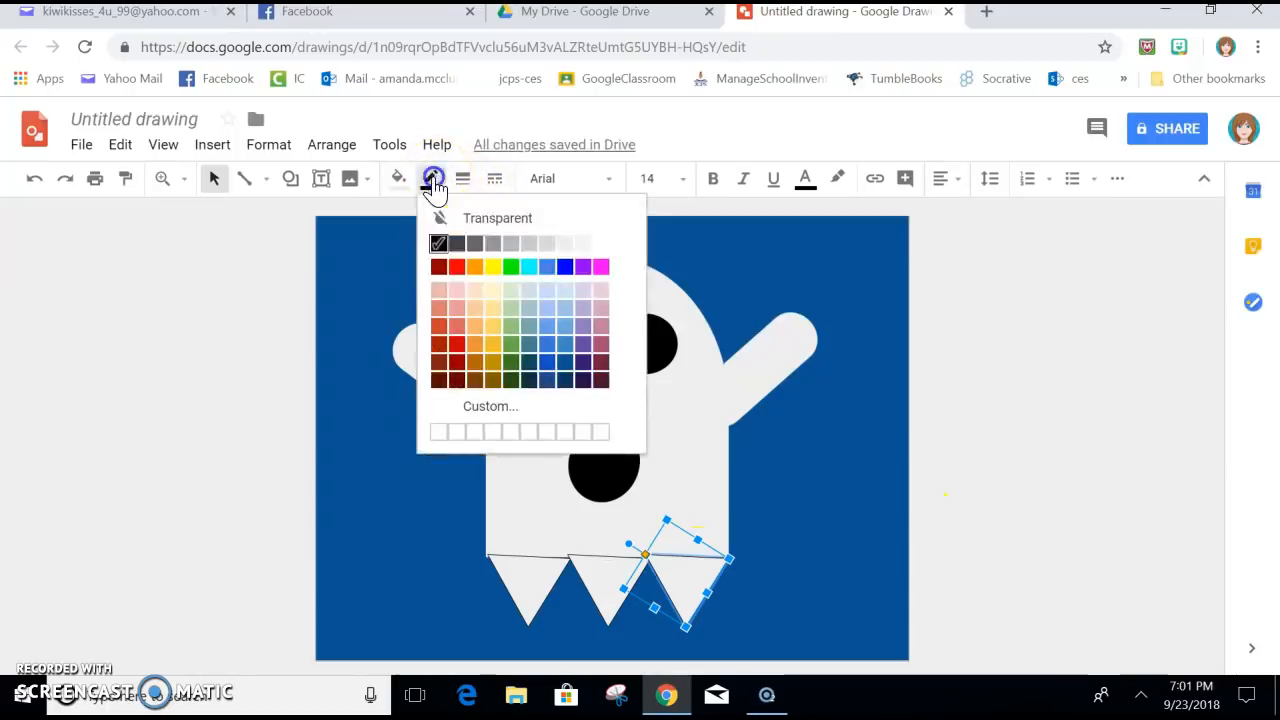
click(535, 218)
drag(675, 592, 597, 592)
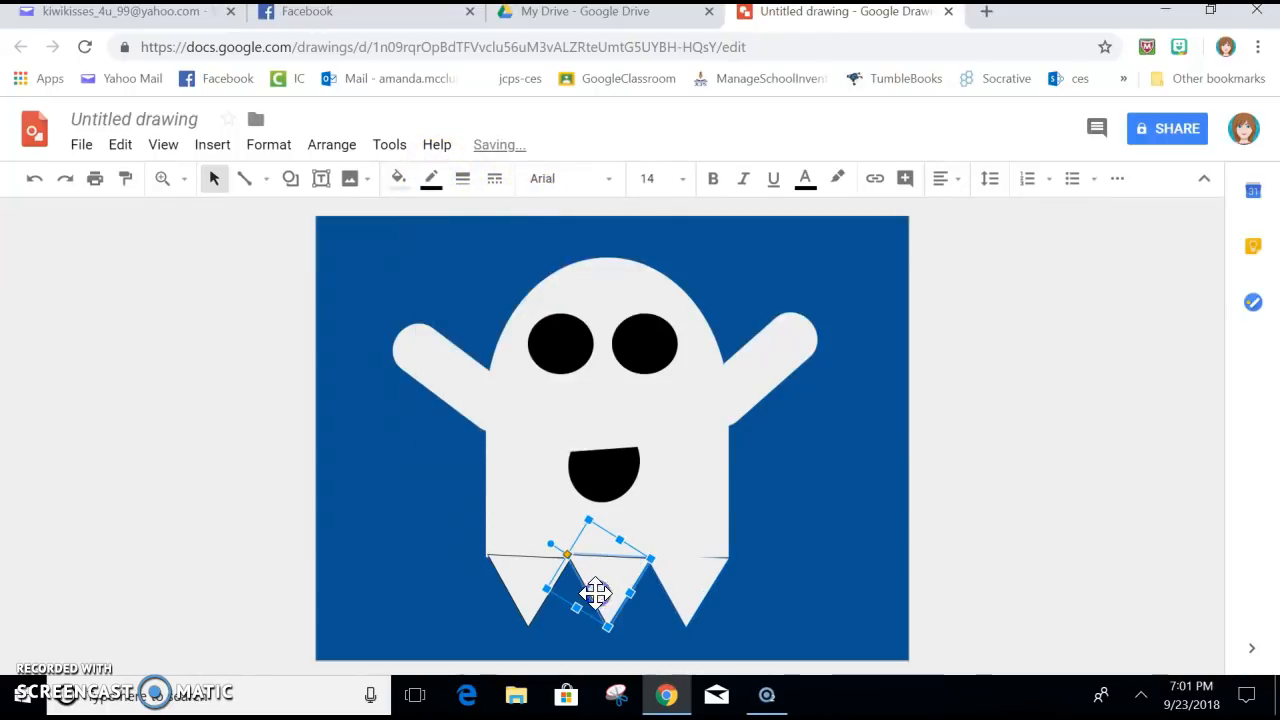
click(432, 182)
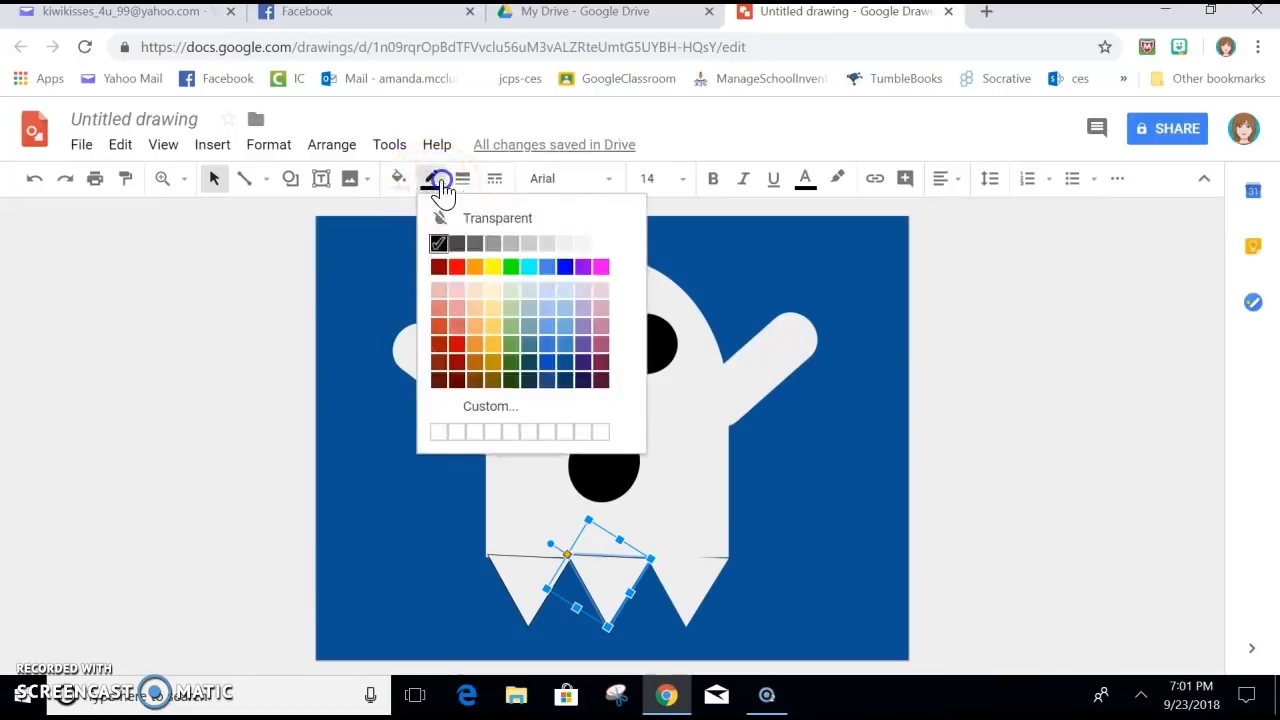
click(503, 216)
drag(560, 582, 523, 582)
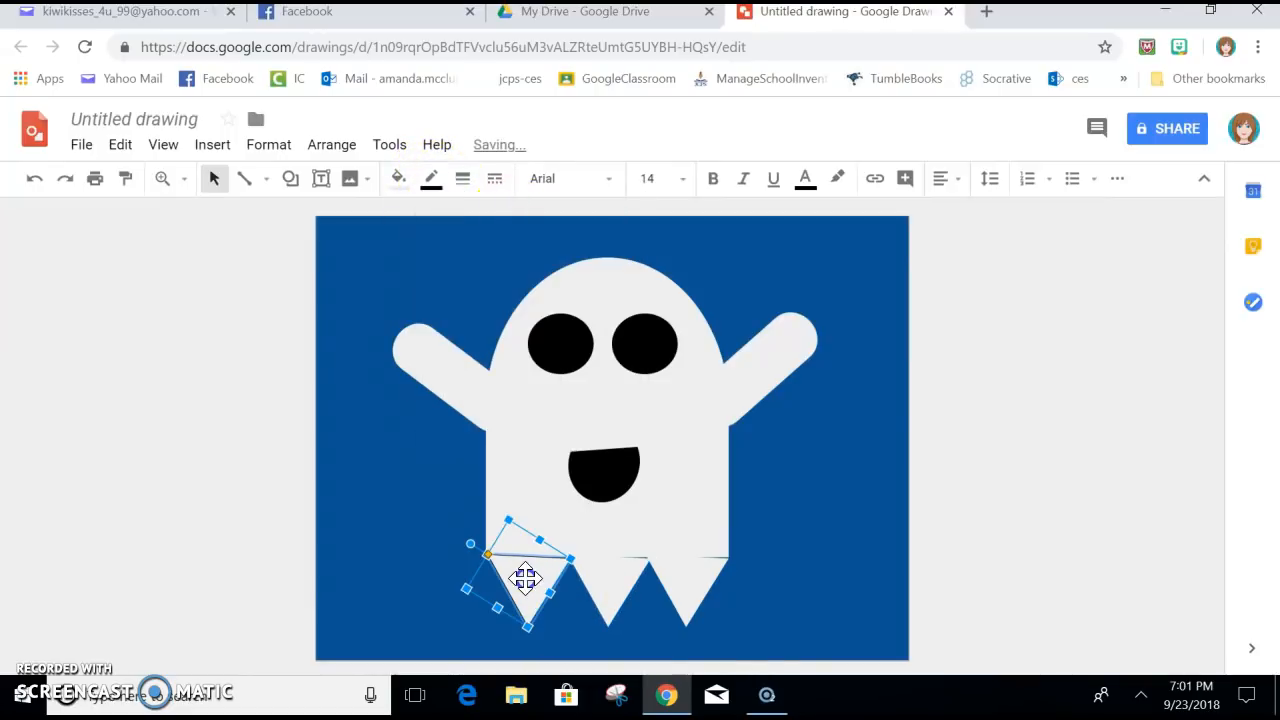
click(433, 180)
click(565, 246)
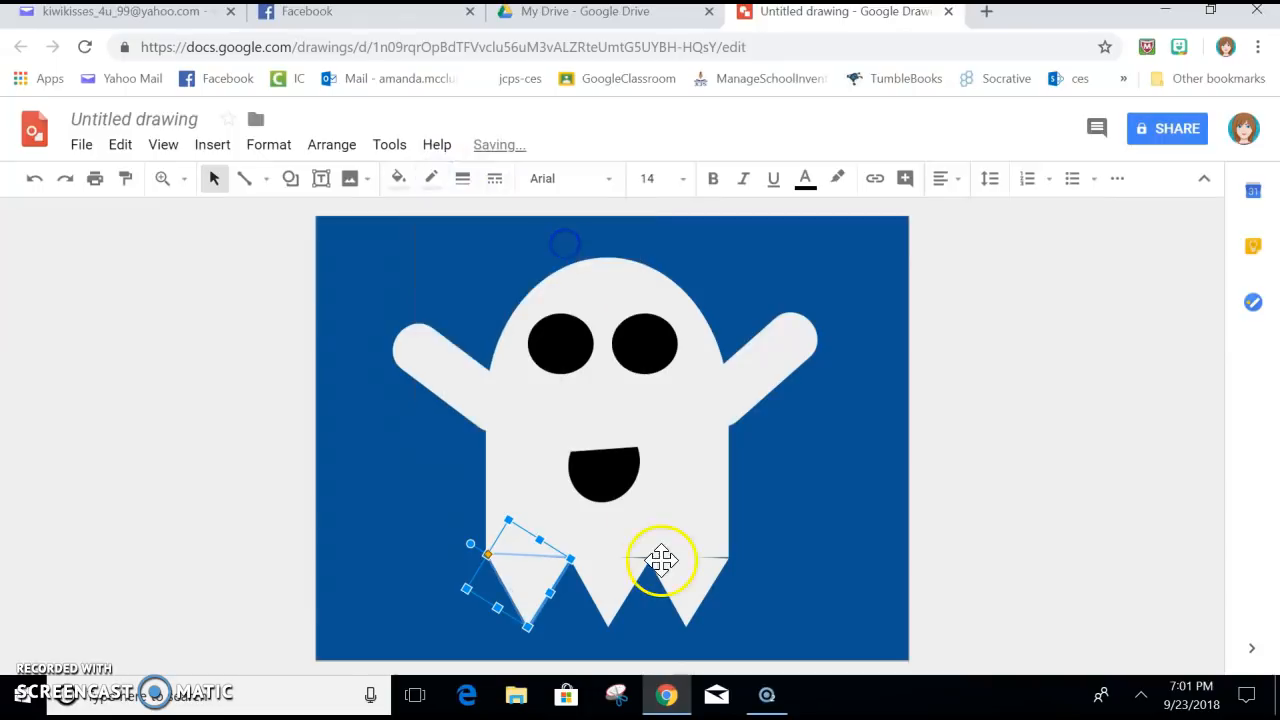
click(833, 577)
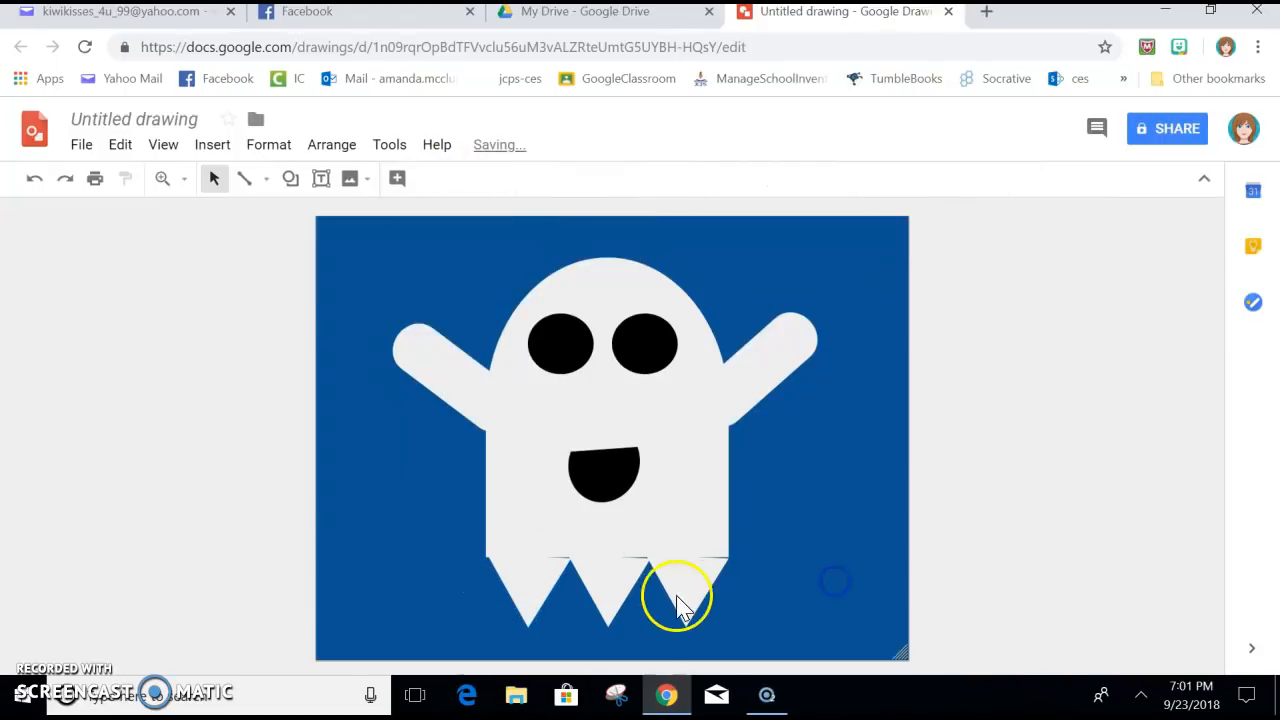
- Move the three bottom triangles slightly up to overlap the body's lower edge, and shift the middle one slightly left
click(545, 580)
drag(545, 577, 691, 594)
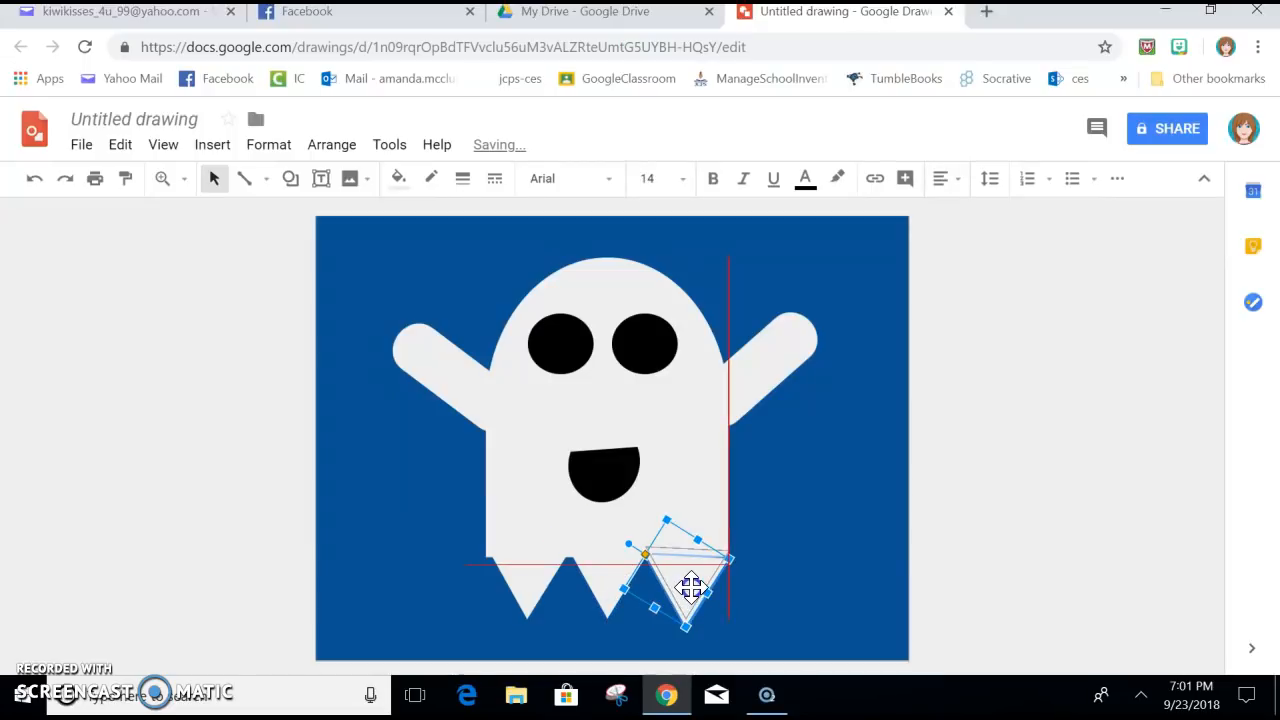
click(801, 598)
click(515, 572)
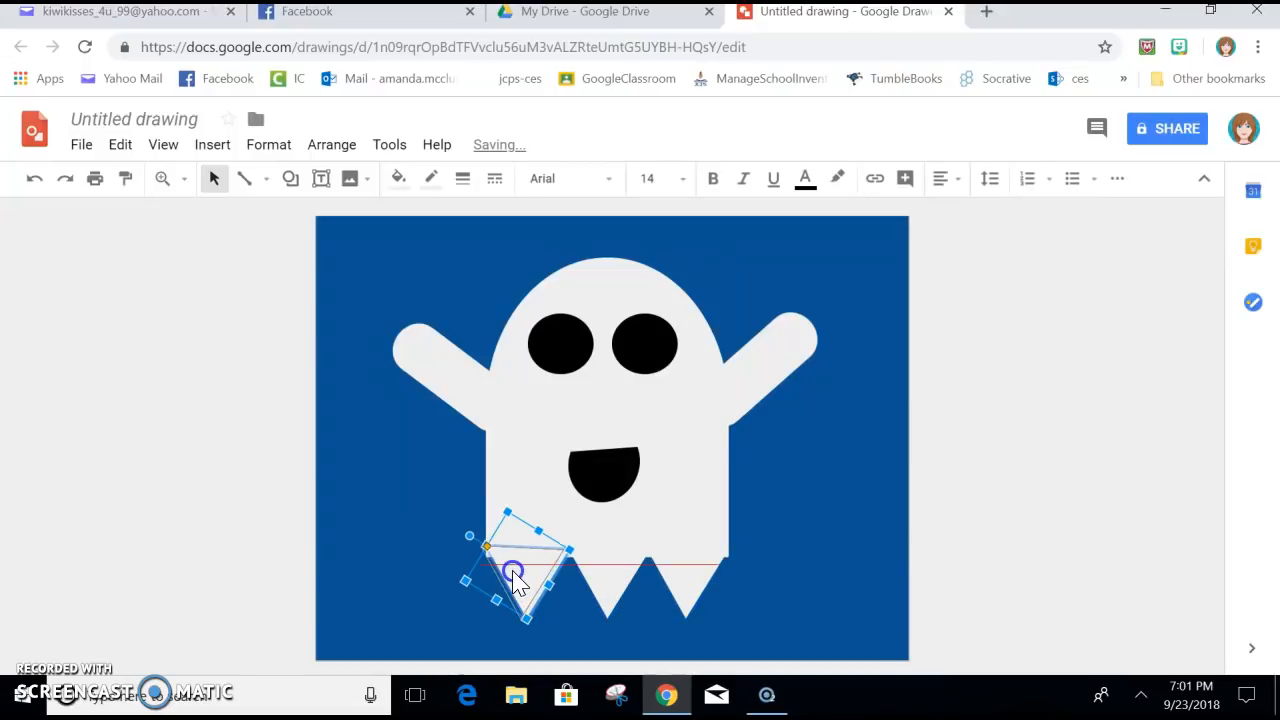
drag(520, 566, 594, 569)
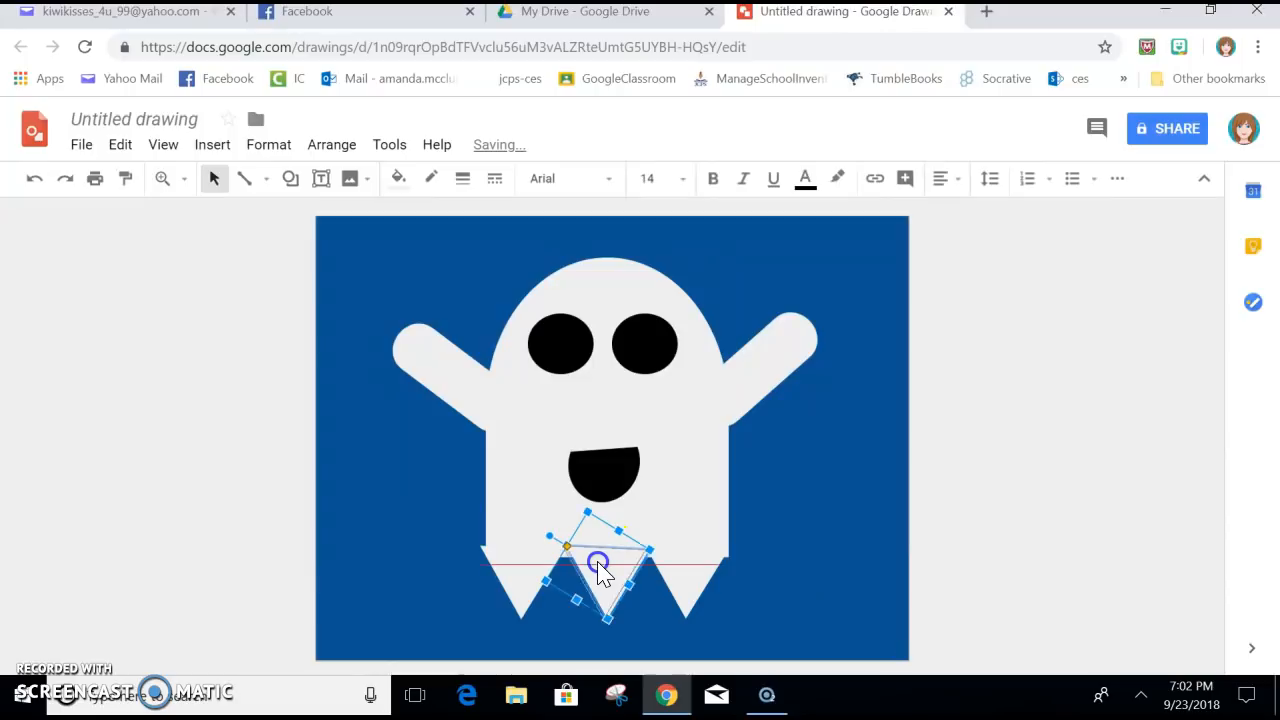
click(820, 575)
drag(502, 569, 510, 569)
click(828, 552)
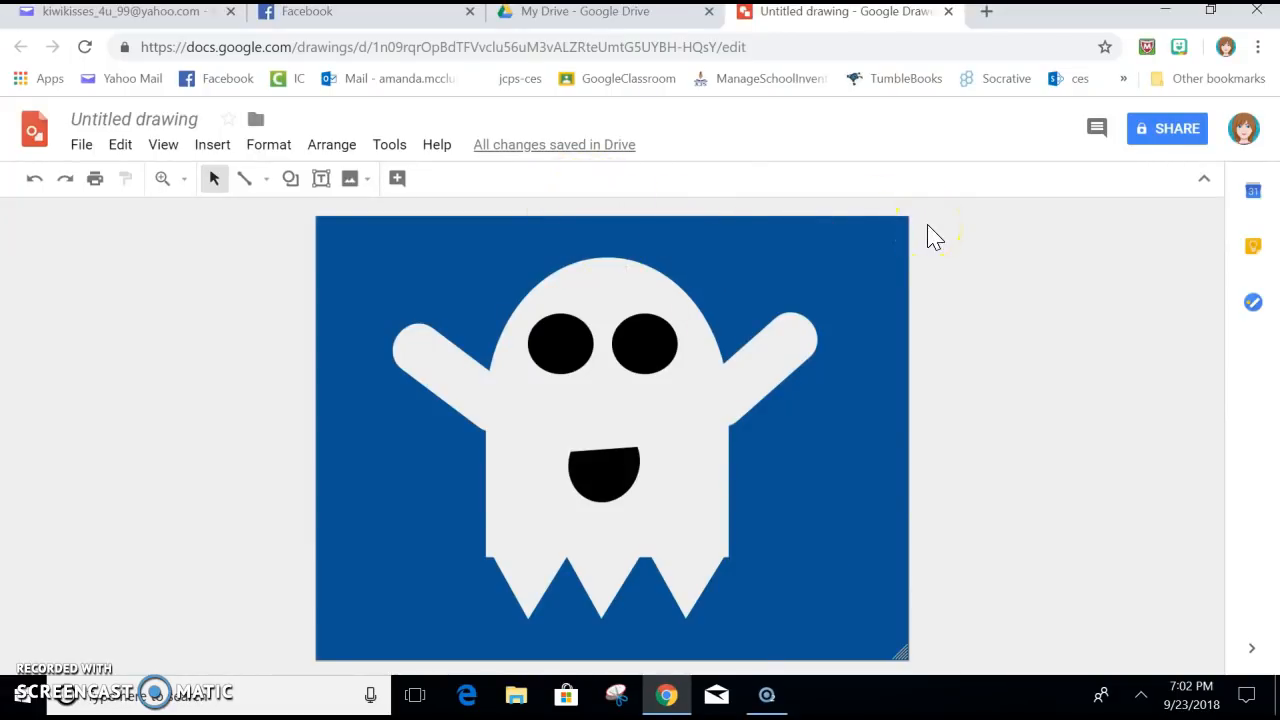
- Start sharing the drawing, naming it with the owner's first name followed by "Ghost", and add the recipient's e-mail address
click(1165, 128)
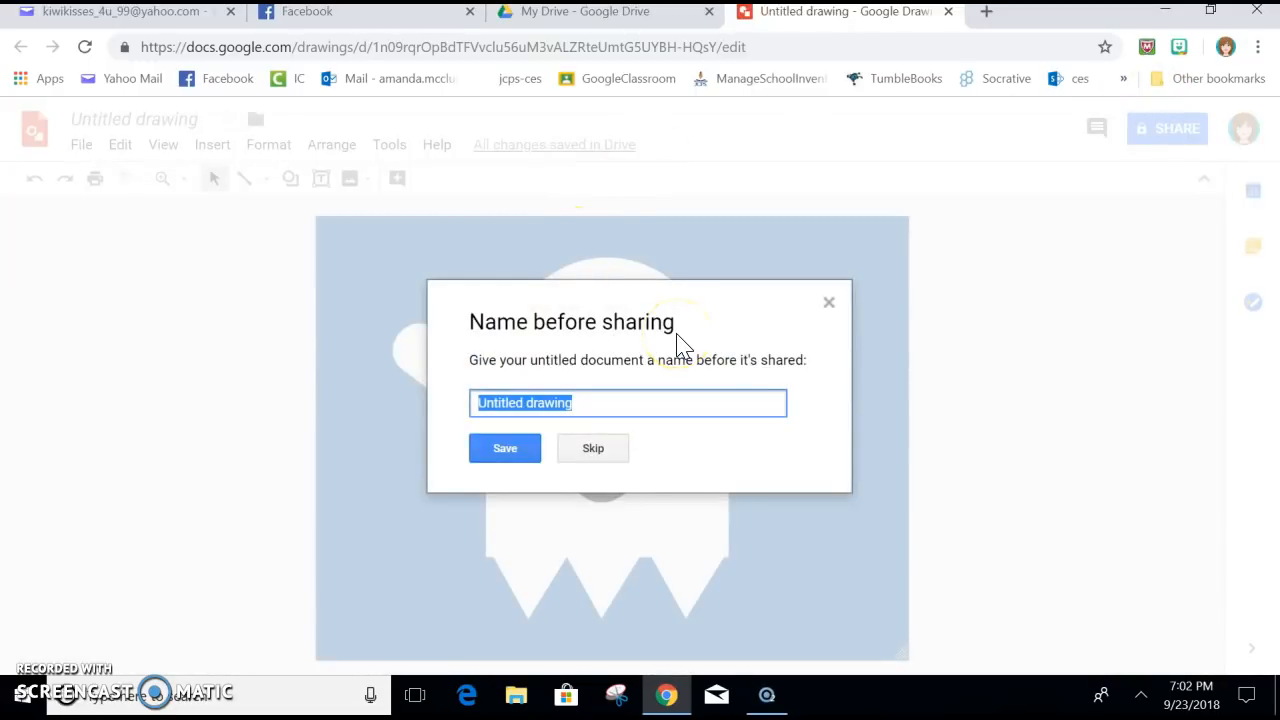
text(Amanda Ghost)
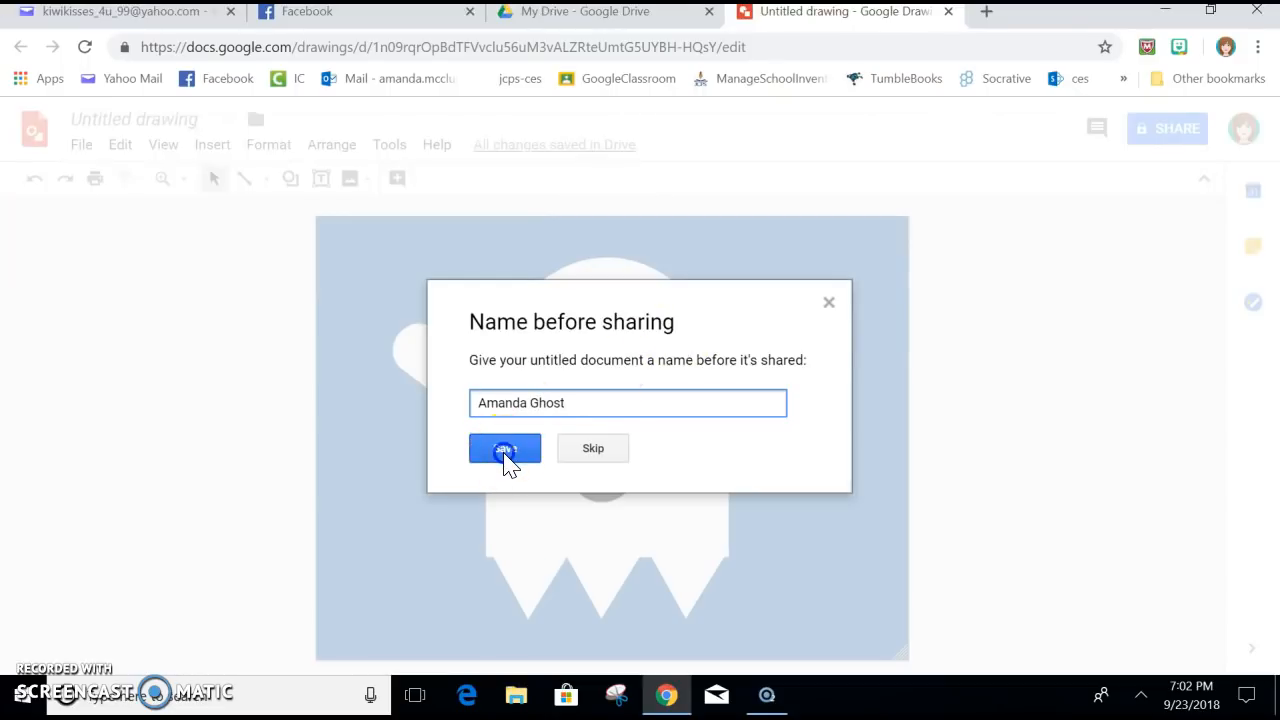
click(495, 375)
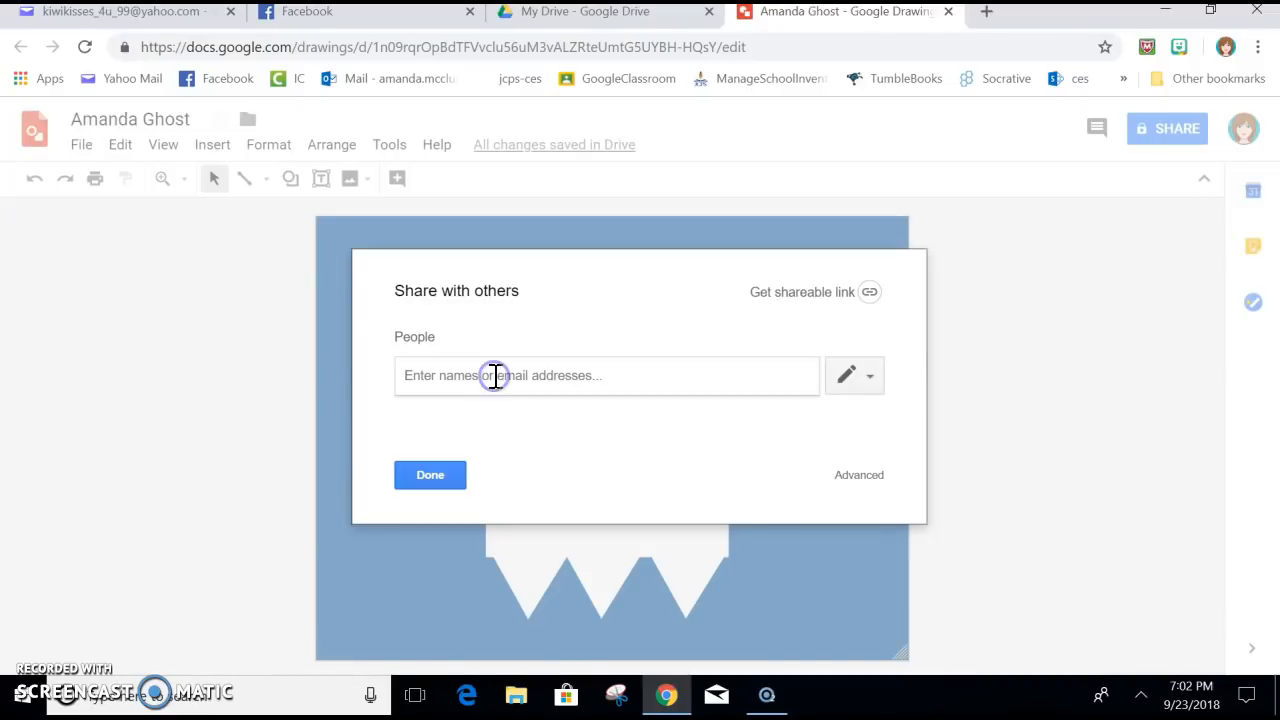
text(am)
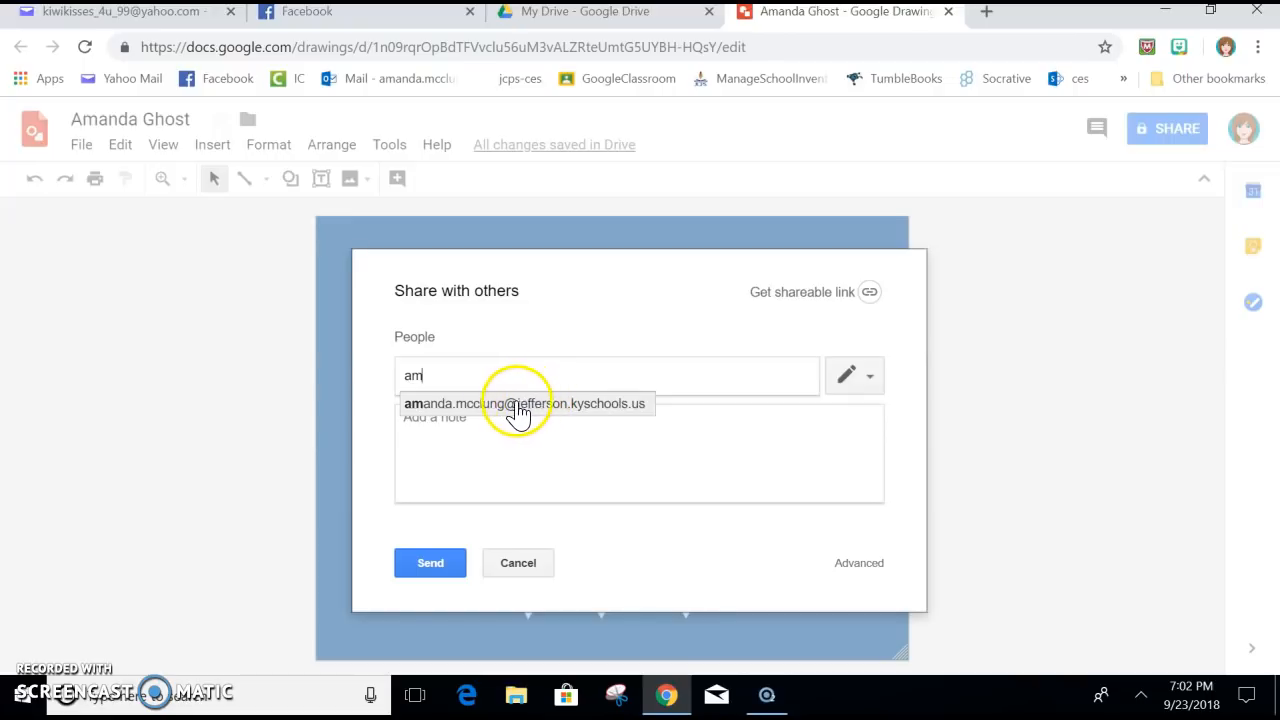
click(449, 408)
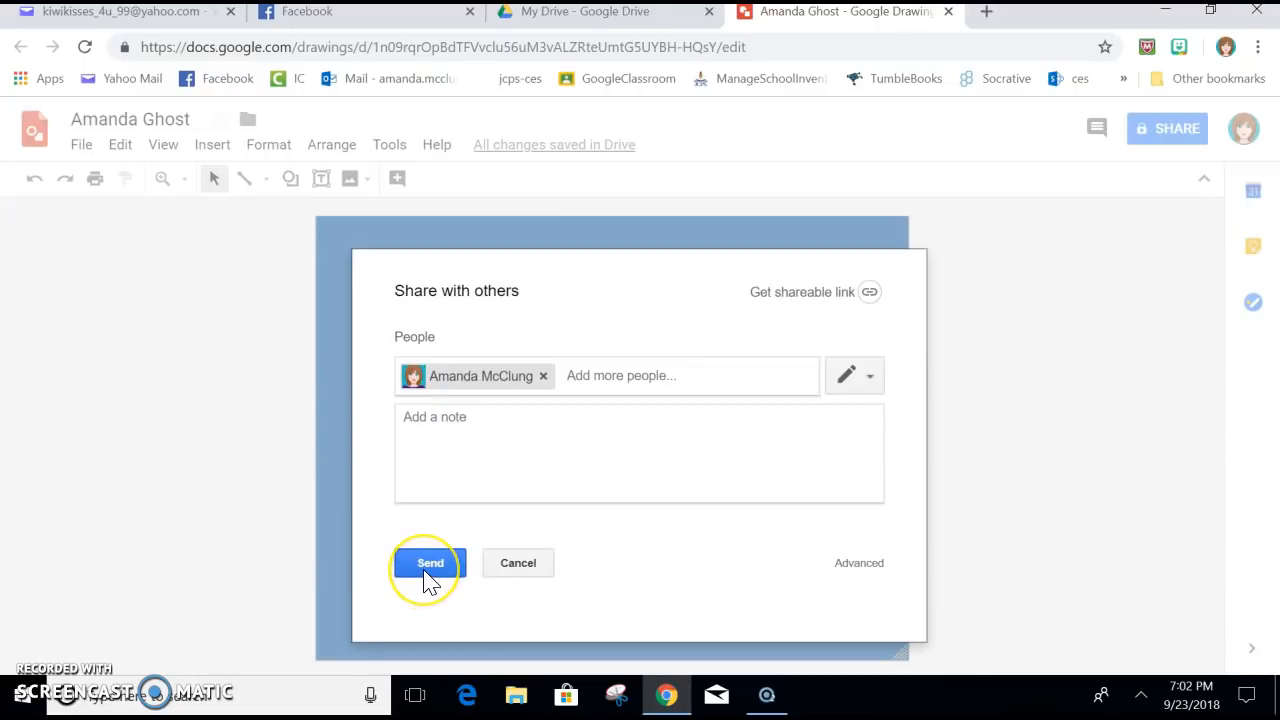